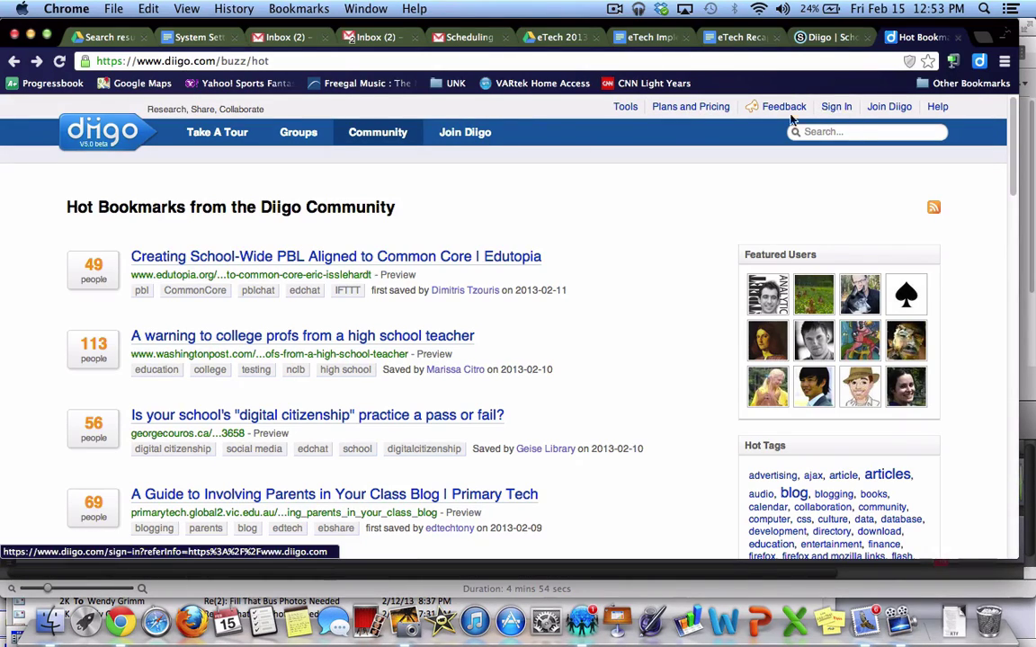
Open the Join Diigo page and look over its username, name, email, password and captcha fields
left_click(461, 142)
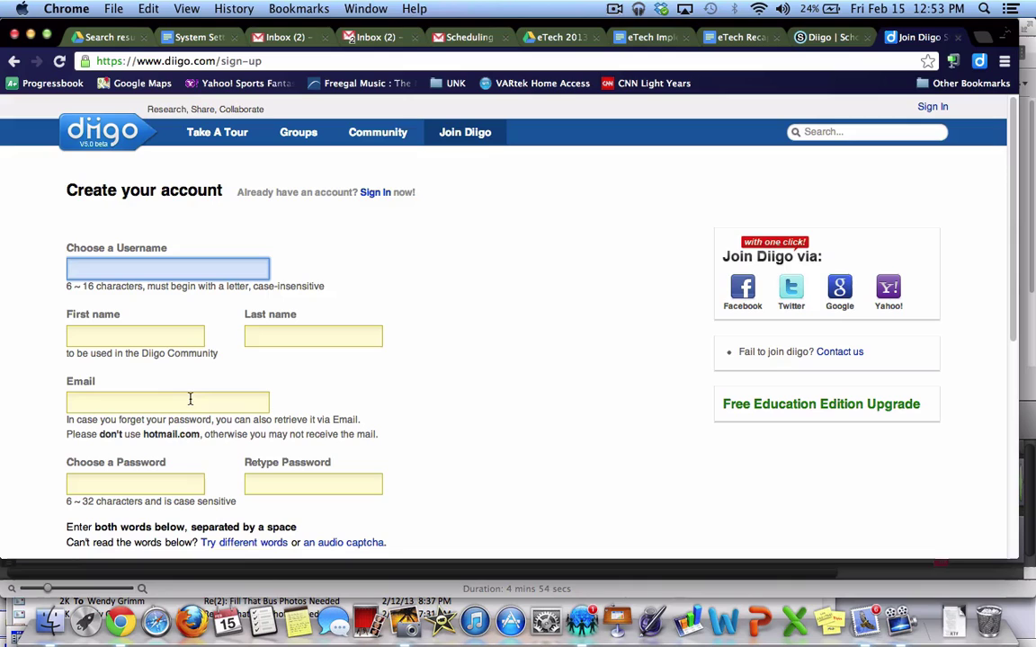
scroll(468, 385, "down", 3)
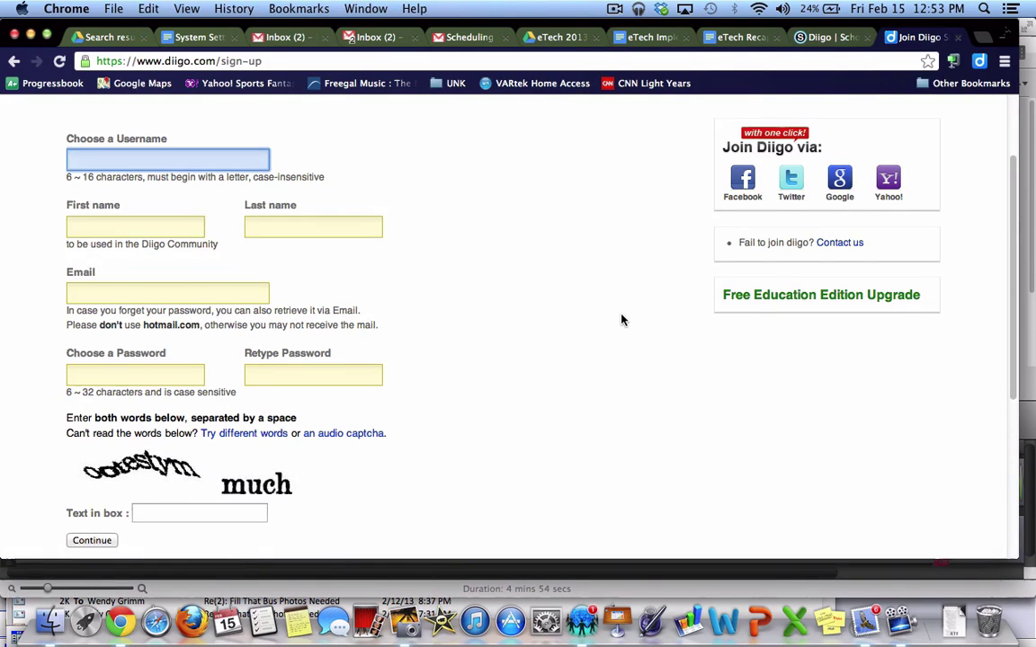
scroll(621, 320, "down", 3)
scroll(622, 320, "up", 6)
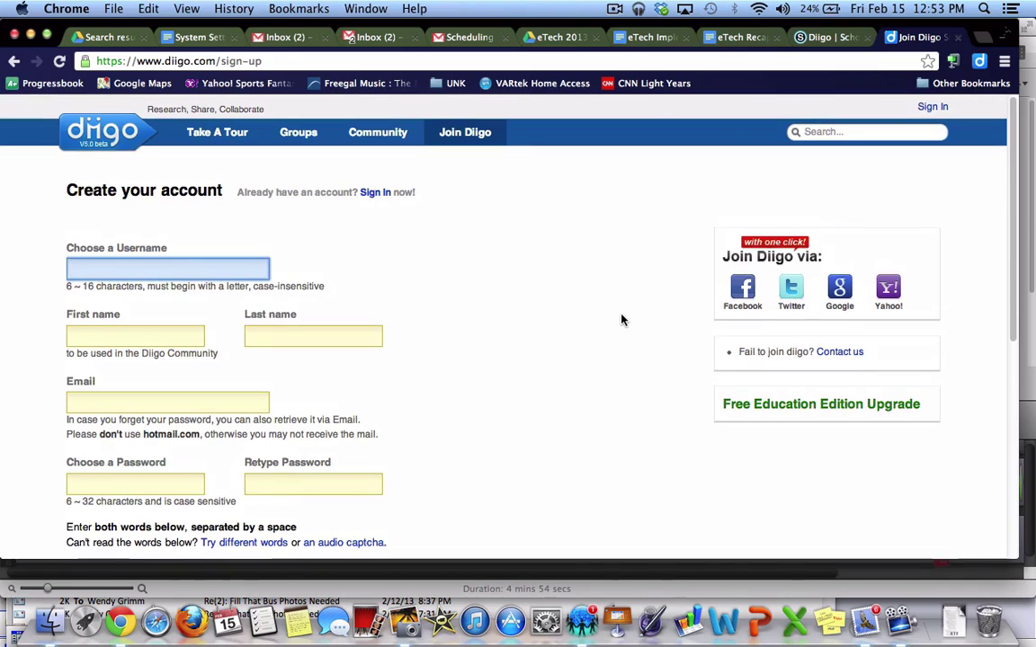
Sign in to an existing Diigo account, picking the saved login from the autofill suggestions
left_click(931, 106)
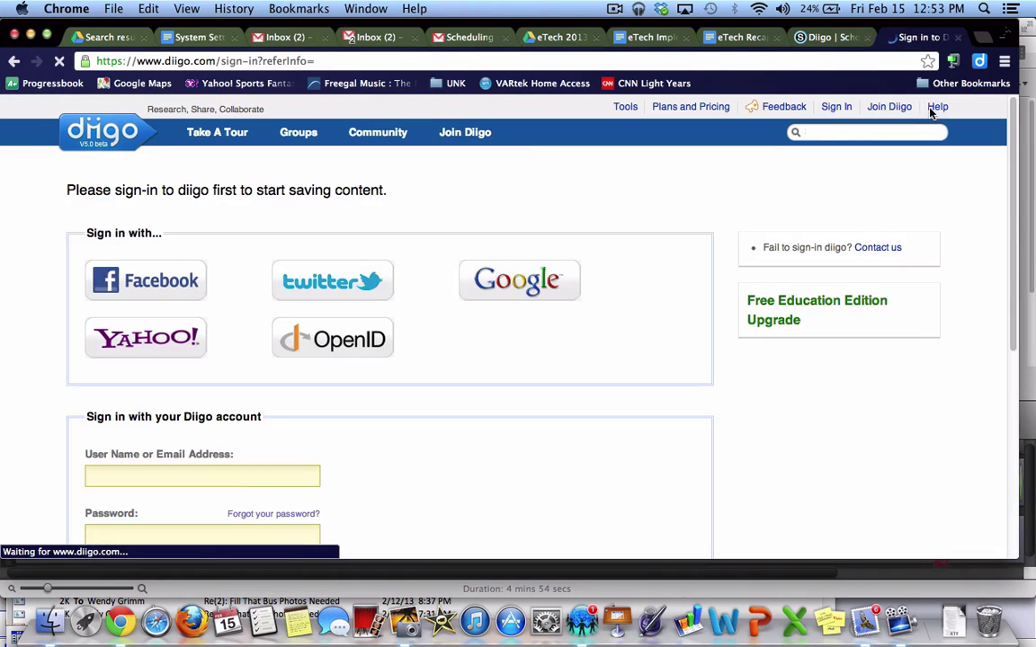
scroll(243, 396, "down", 3)
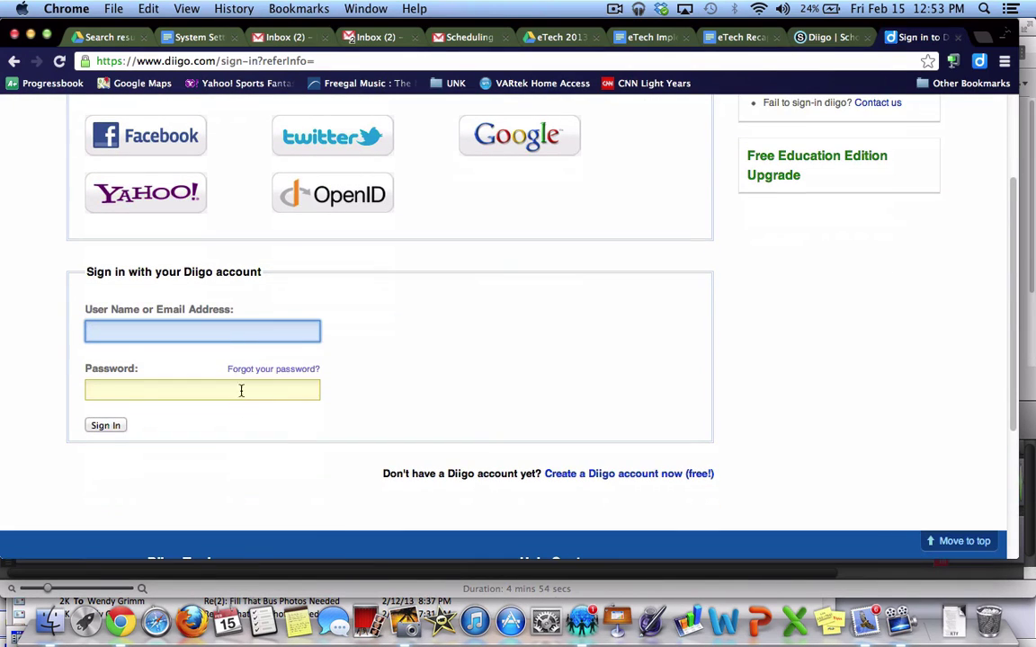
left_click(228, 330)
type("knap")
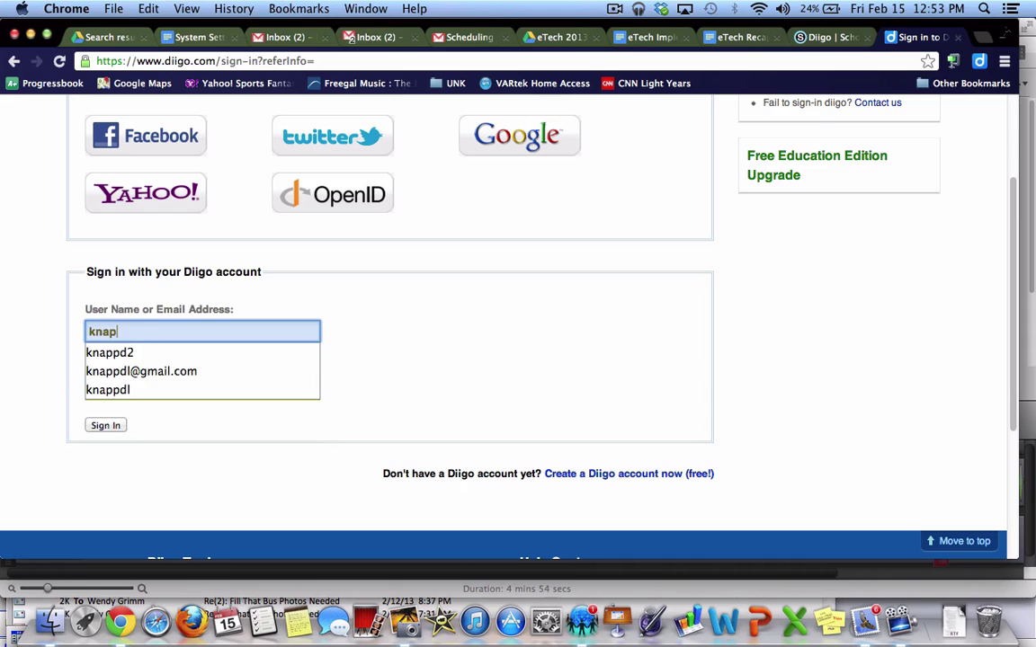
key("Down")
key("Down")
key("Return")
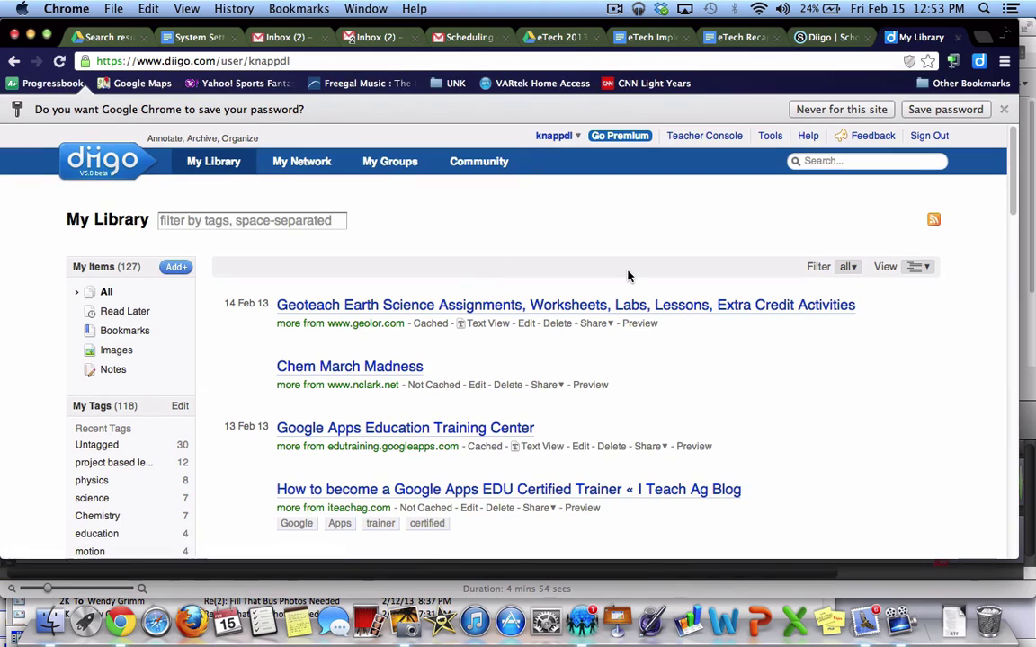
Dismiss Chrome's save-password bar and scroll through the 127 bookmarks in My Library
left_click(842, 109)
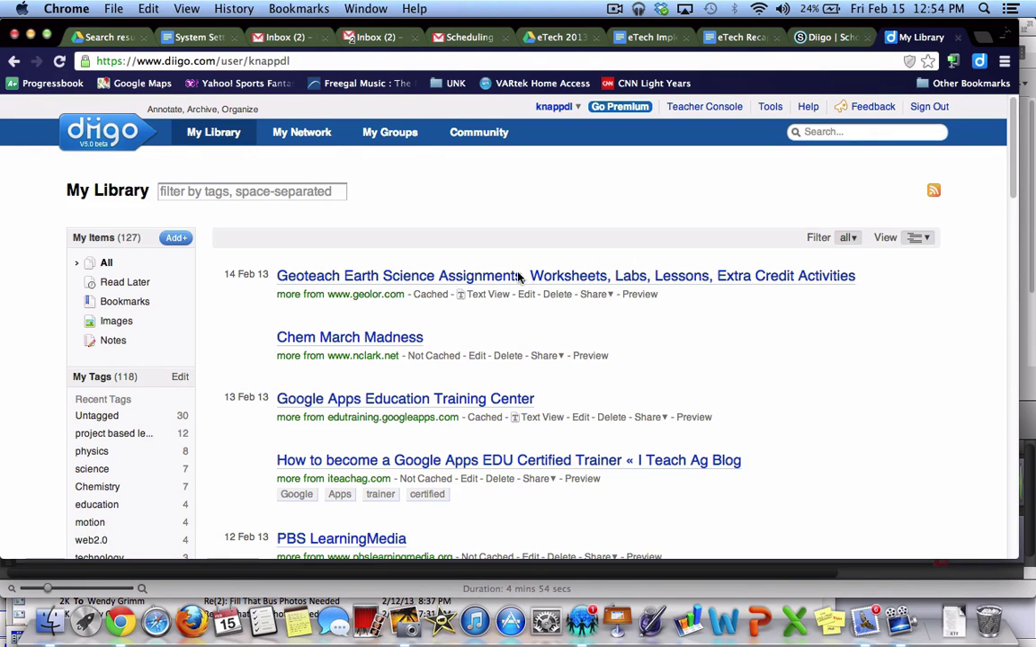
scroll(575, 343, "down", 3)
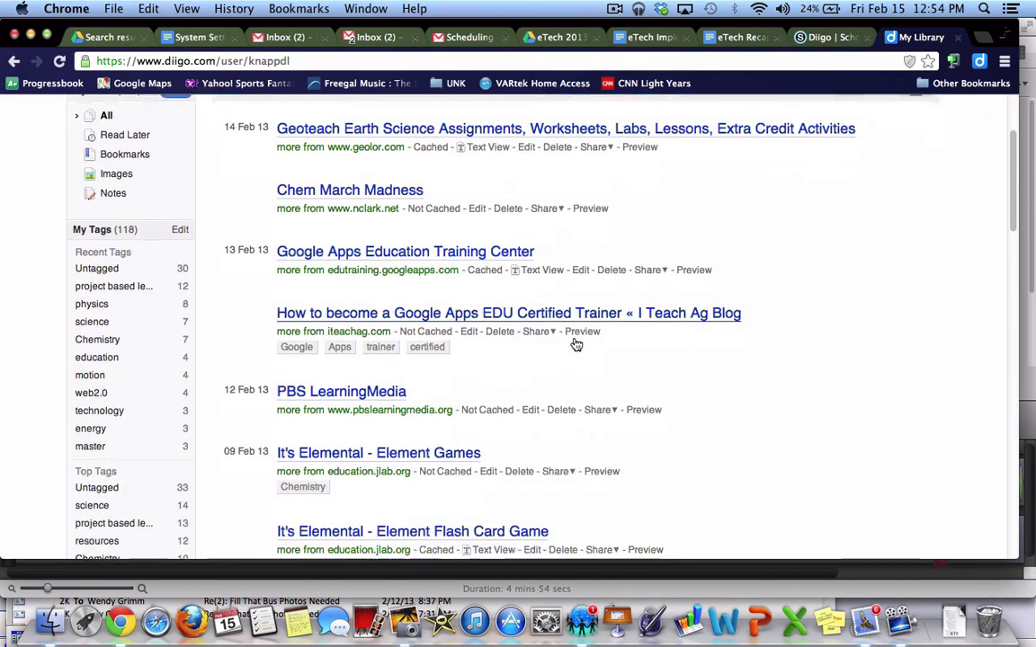
scroll(575, 342, "up", 2)
scroll(576, 343, "down", 2)
scroll(576, 342, "down", 2)
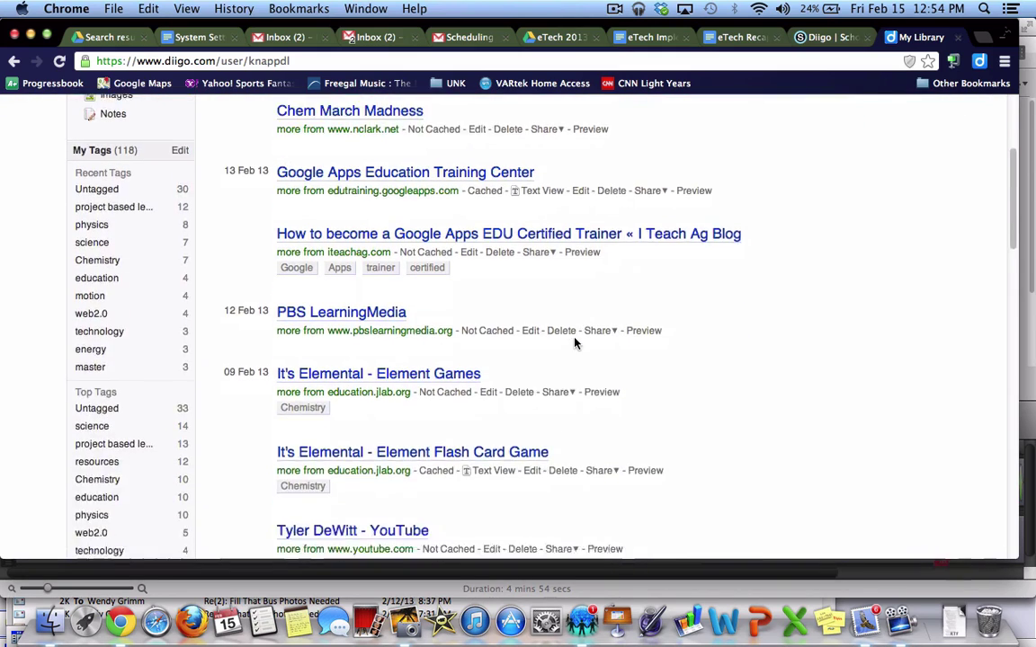
scroll(575, 343, "up", 1)
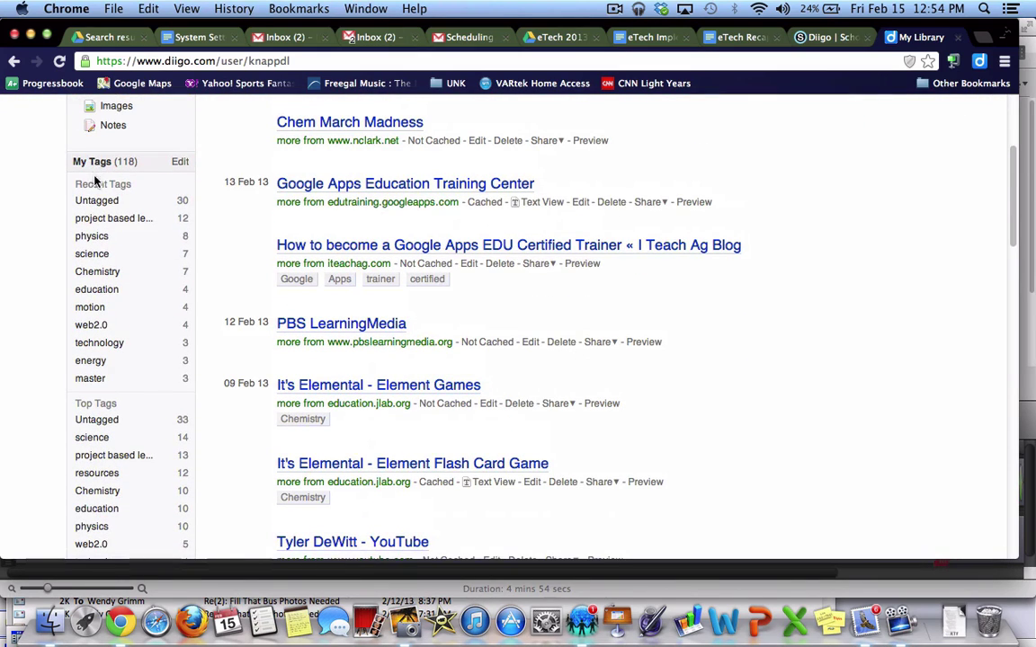
left_click(94, 255)
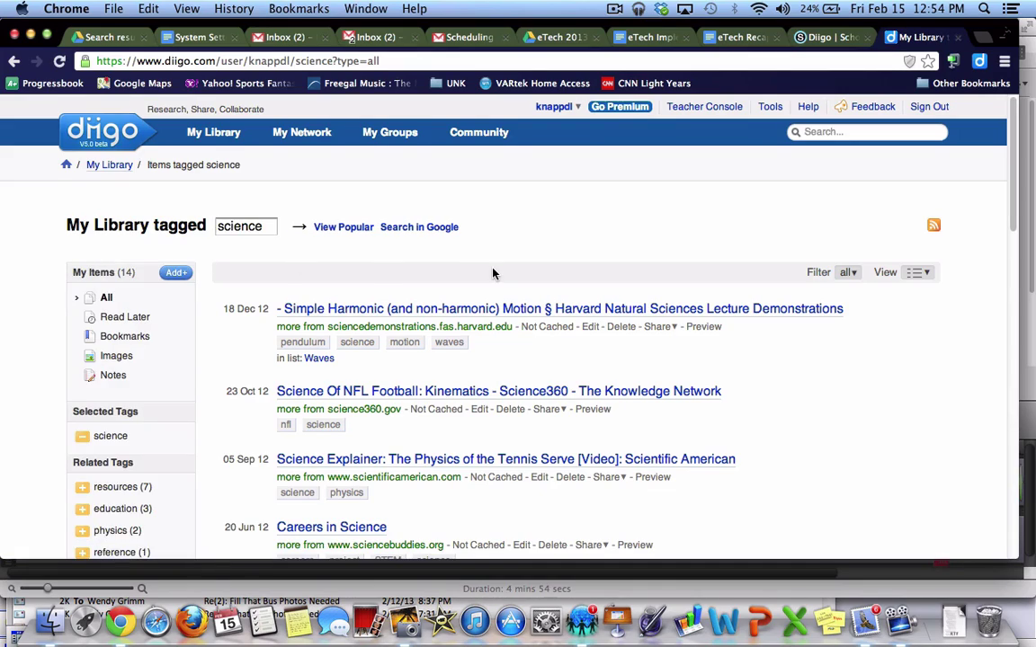
scroll(493, 274, "down", 8)
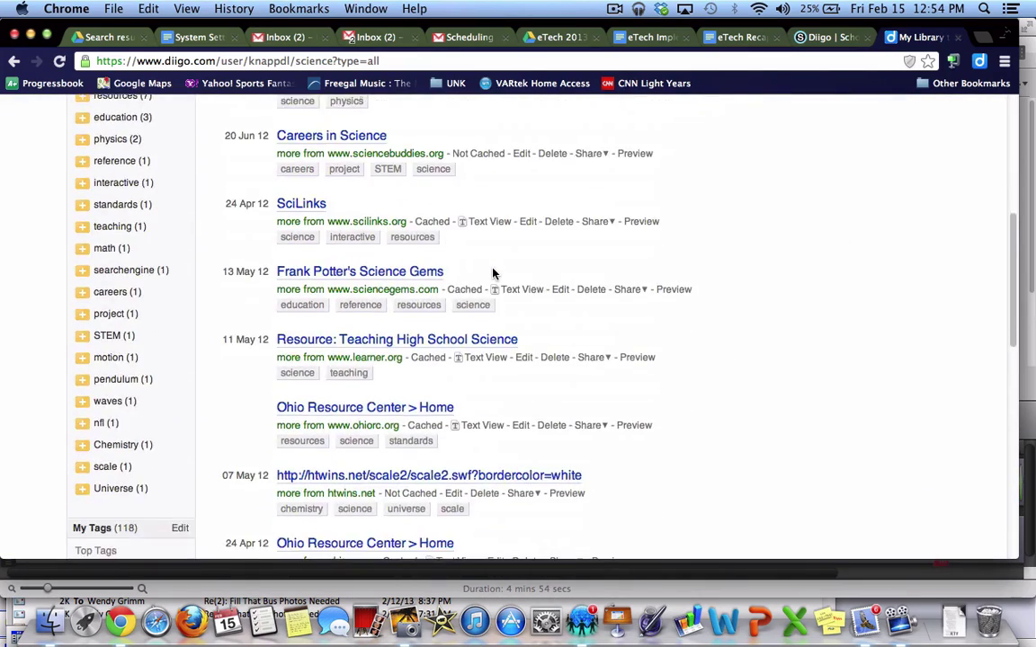
scroll(493, 273, "down", 5)
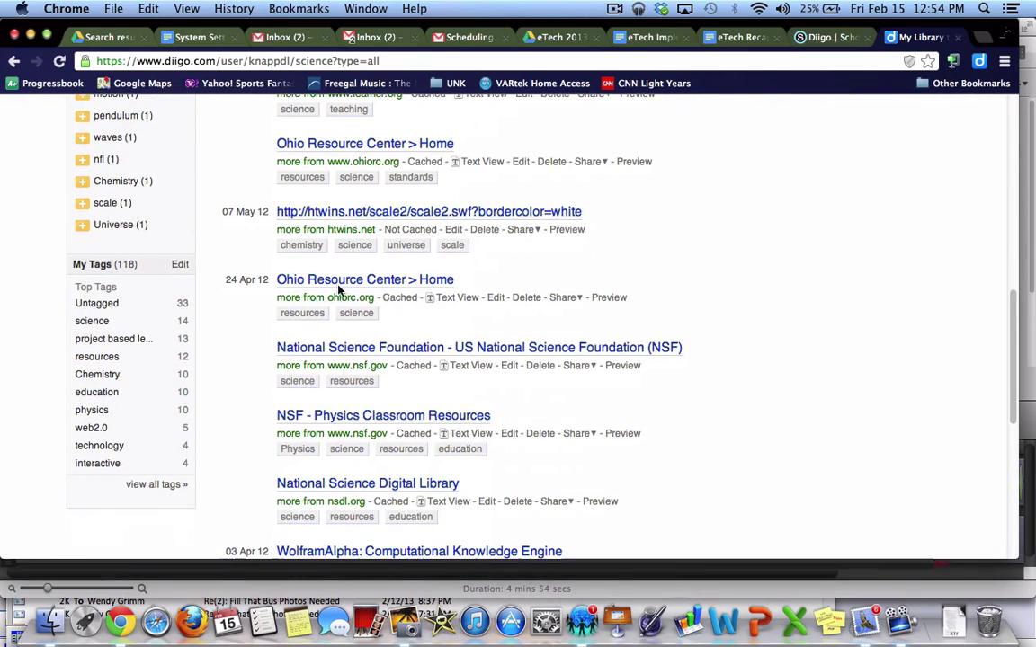
scroll(340, 292, "down", 2)
scroll(340, 290, "up", 10)
scroll(340, 289, "up", 5)
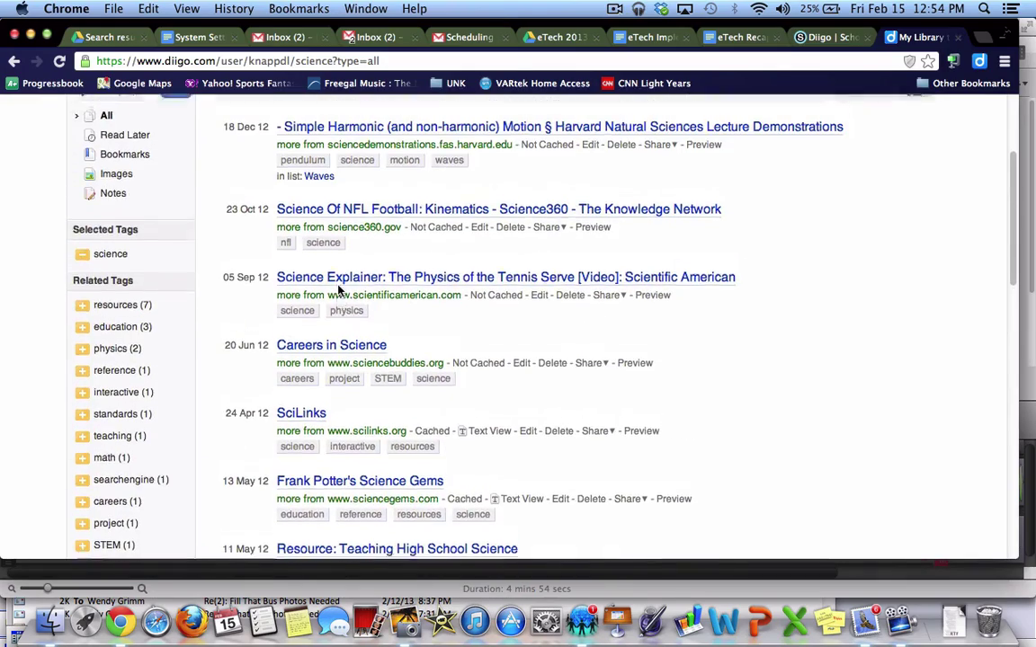
key("super+bracketleft")
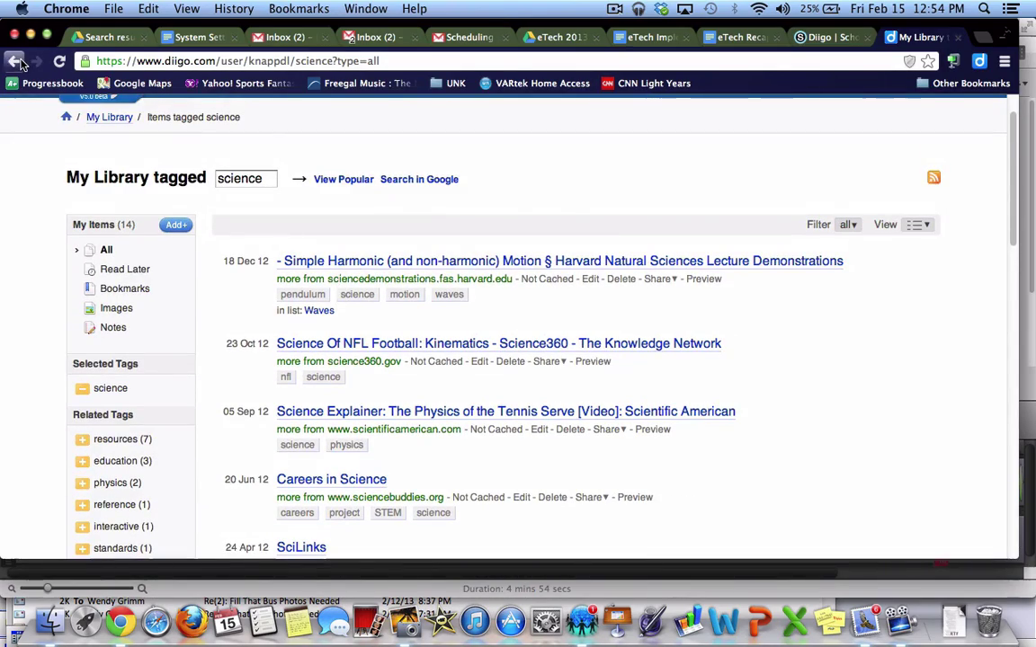
scroll(321, 304, "down", 5)
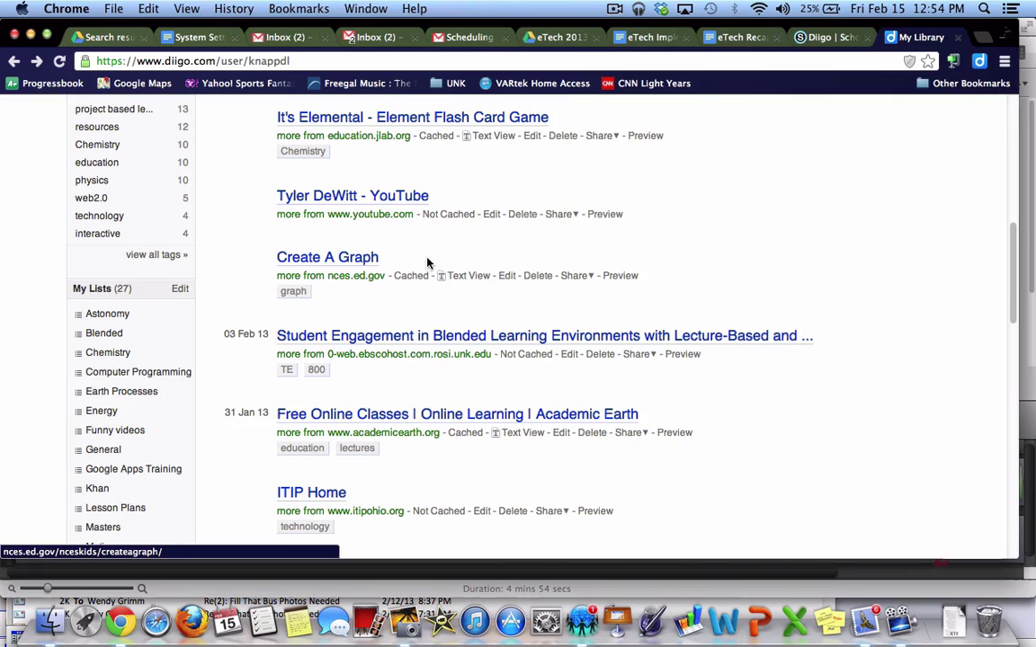
scroll(629, 265, "up", 10)
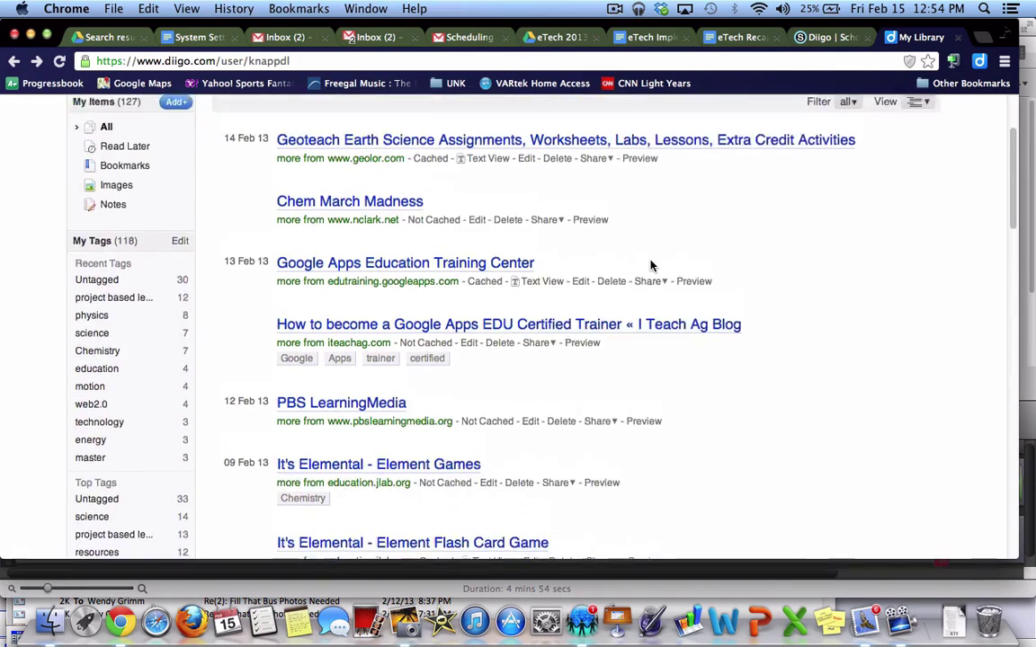
scroll(566, 342, "up", 1)
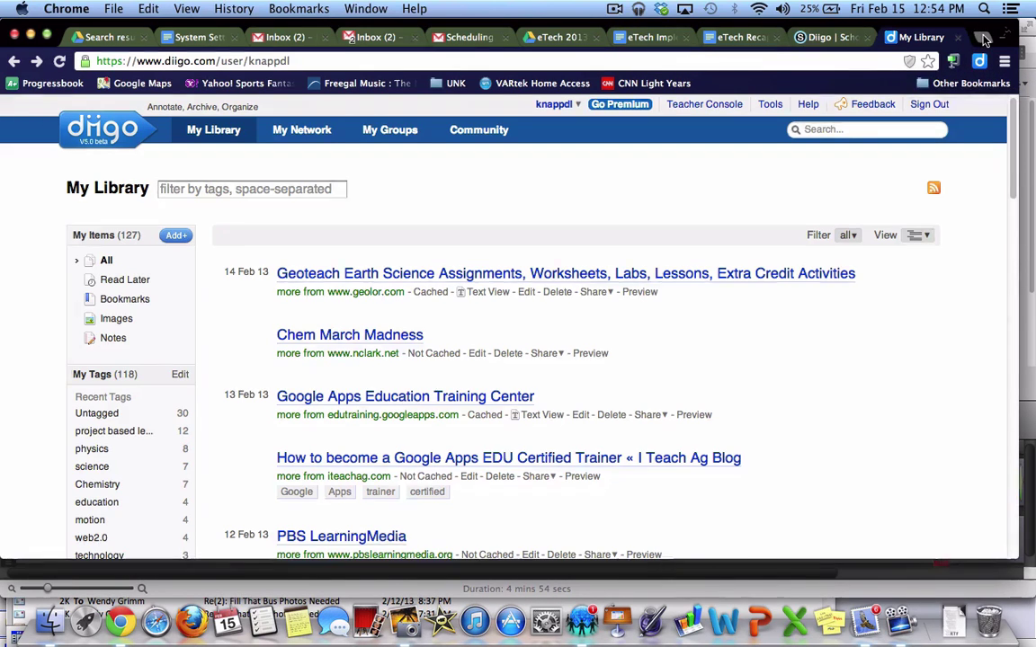
Open the Chrome Web Store from a new tab's Apps page
left_click(982, 36)
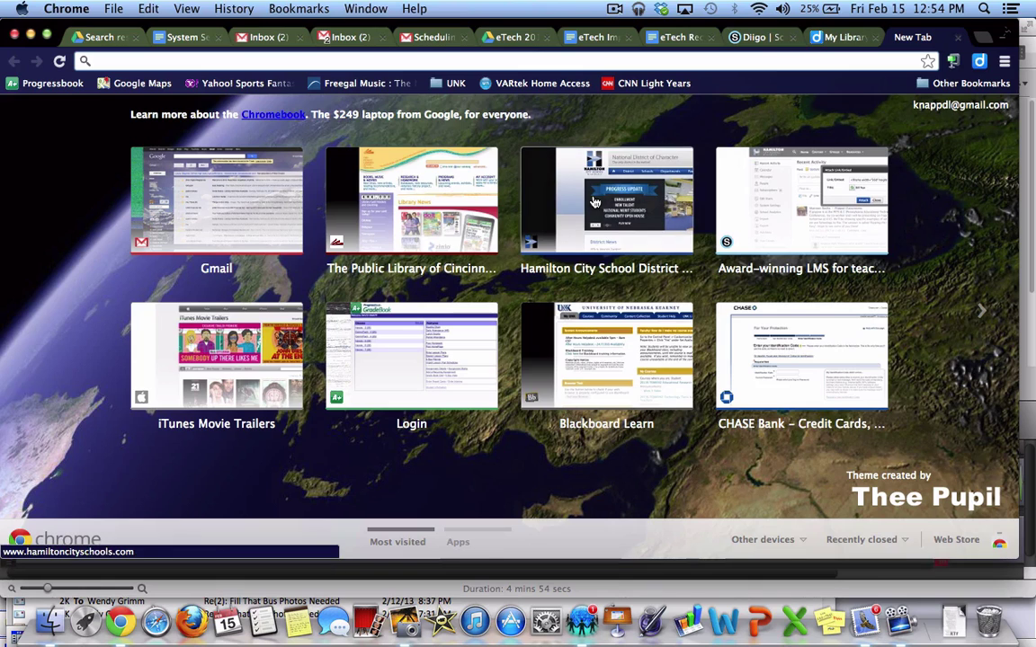
left_click(485, 538)
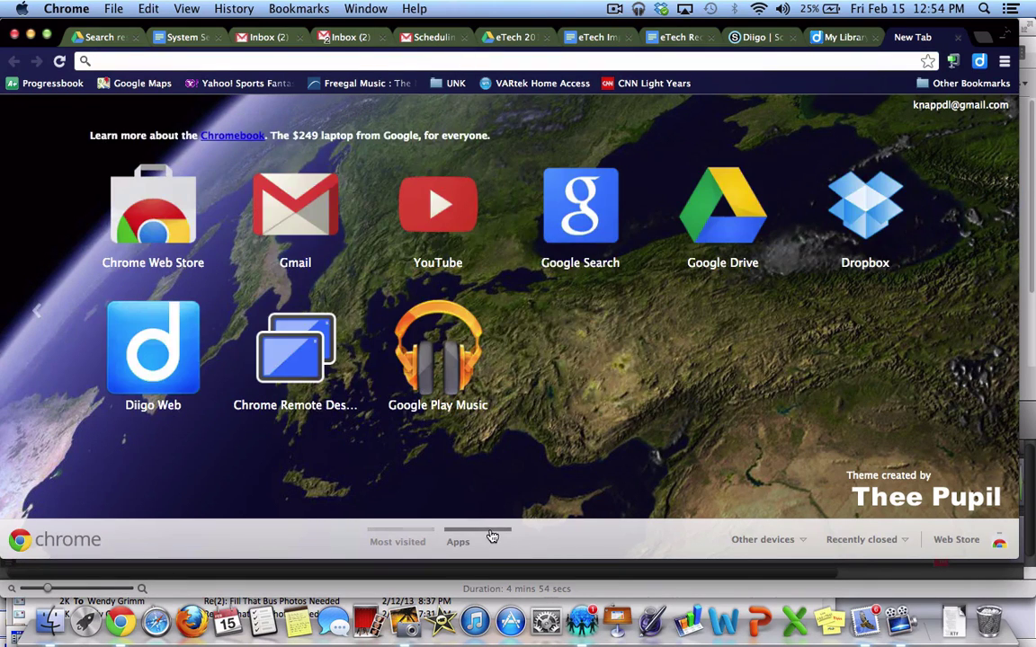
left_click(959, 537)
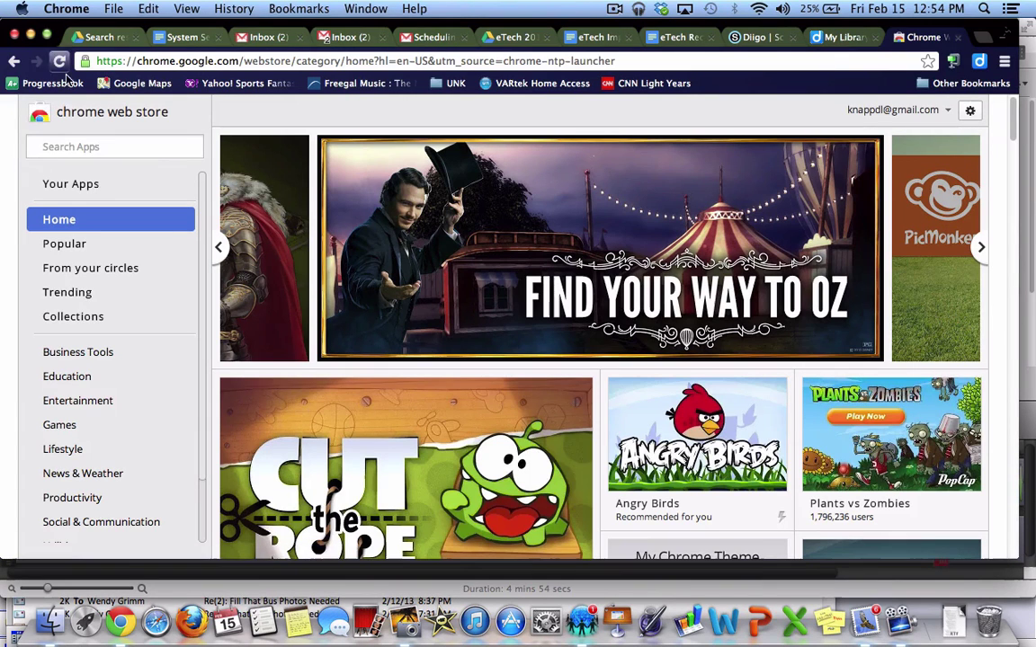
Search the store for 'diigo web', confirm the app is installed, then return to My Library
left_click(80, 145)
type("diigo")
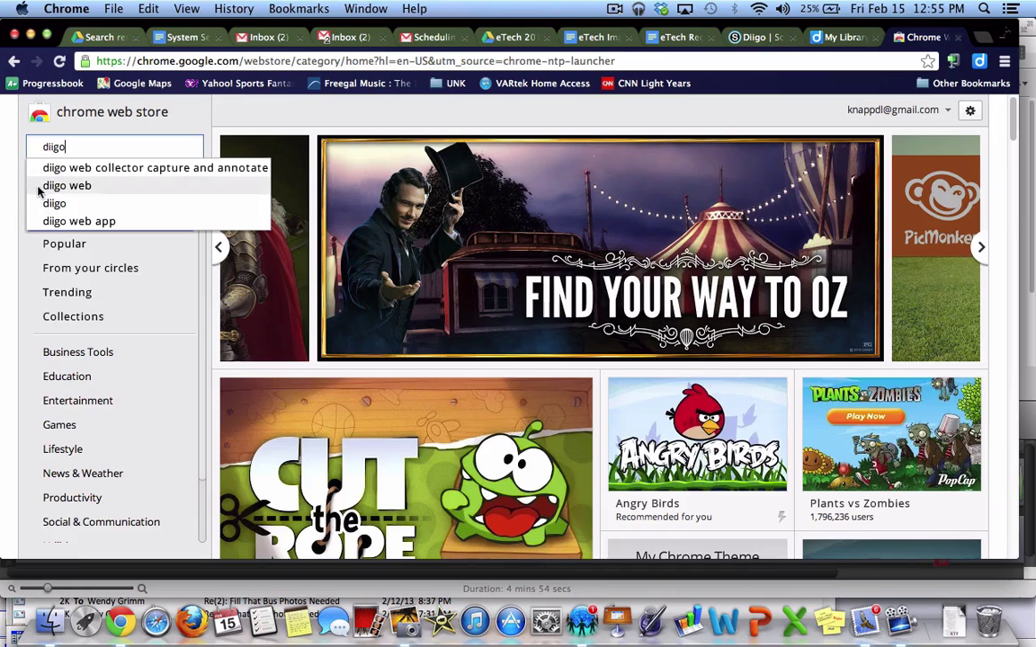
left_click(63, 186)
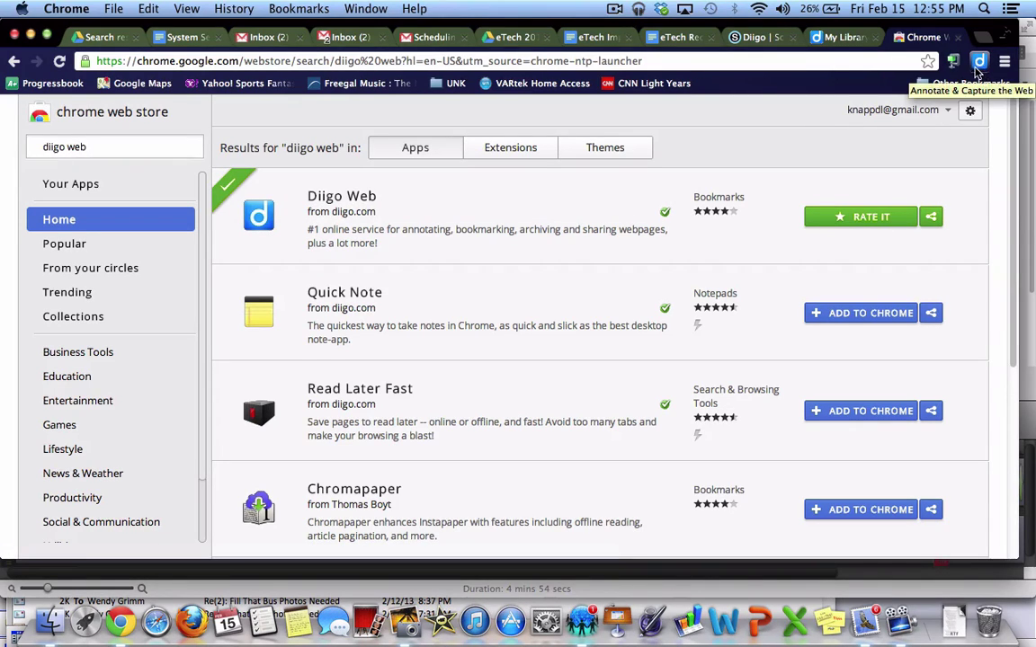
left_click(845, 37)
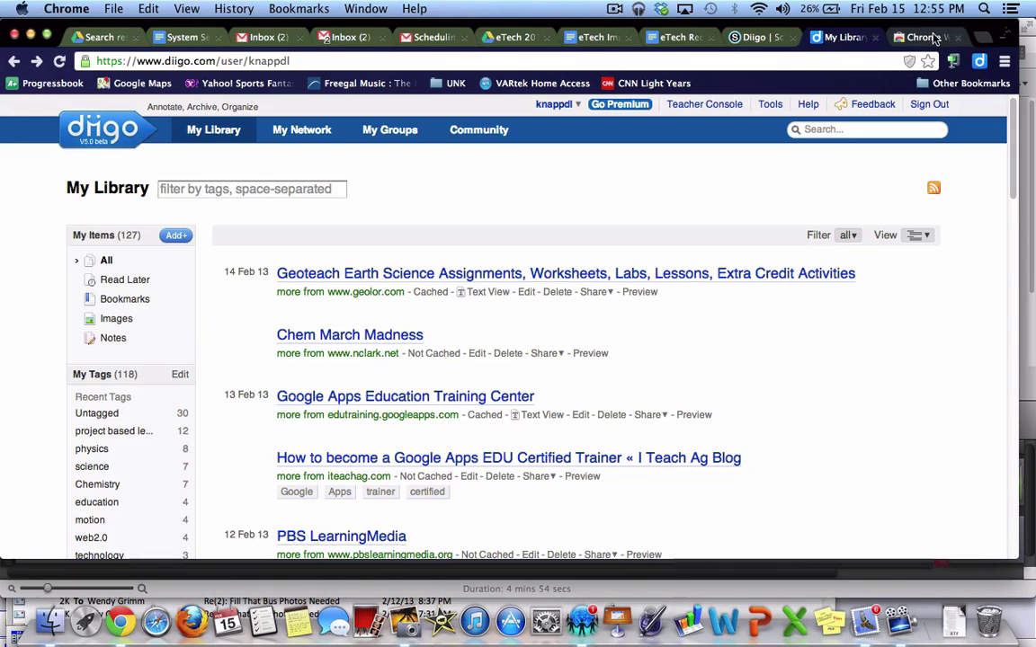
In a new tab, search Google for 'discover magazine' and open discovermagazine.com
left_click(979, 37)
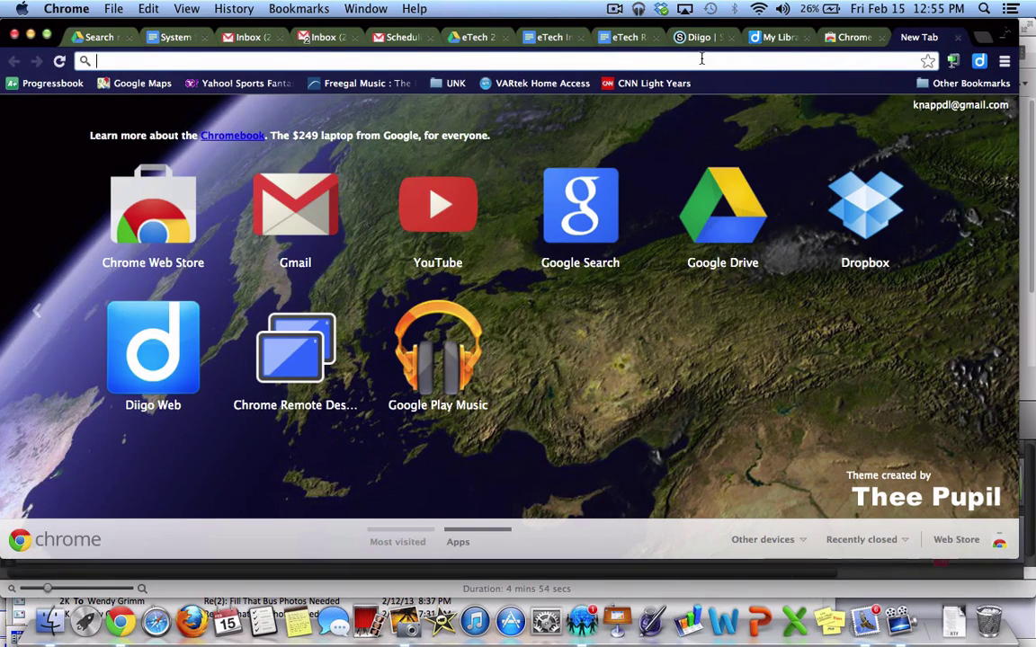
type("discover mag")
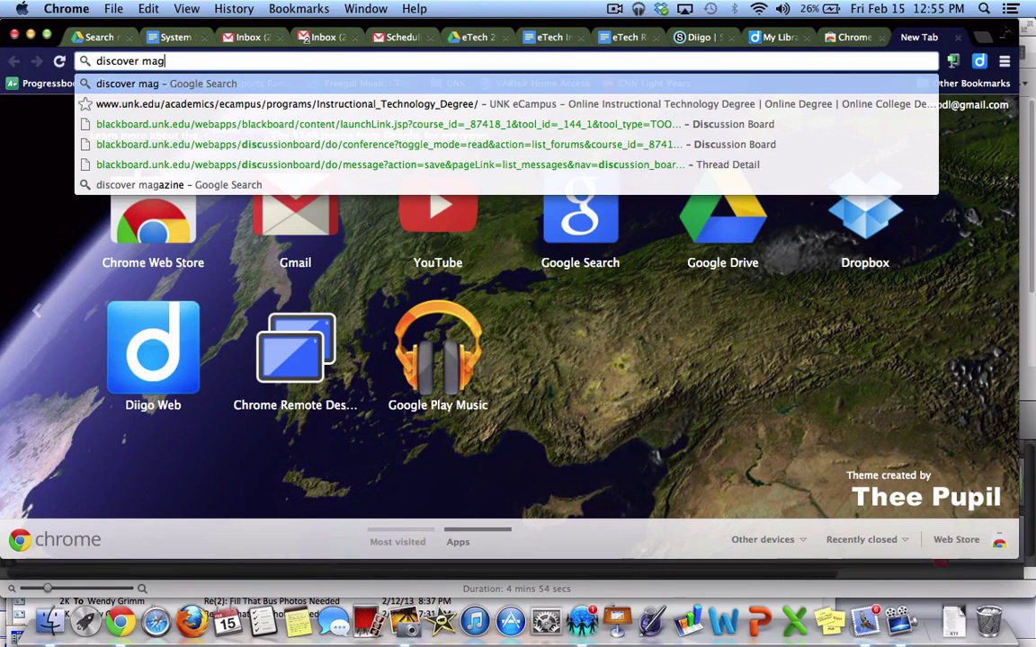
type("azine")
key("Return")
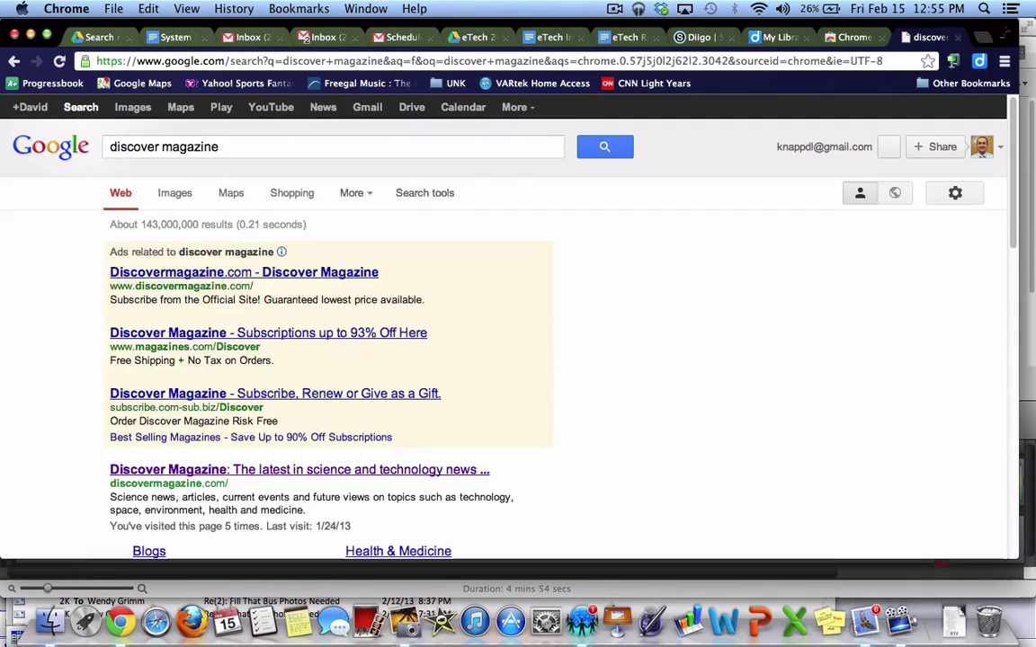
left_click(161, 512)
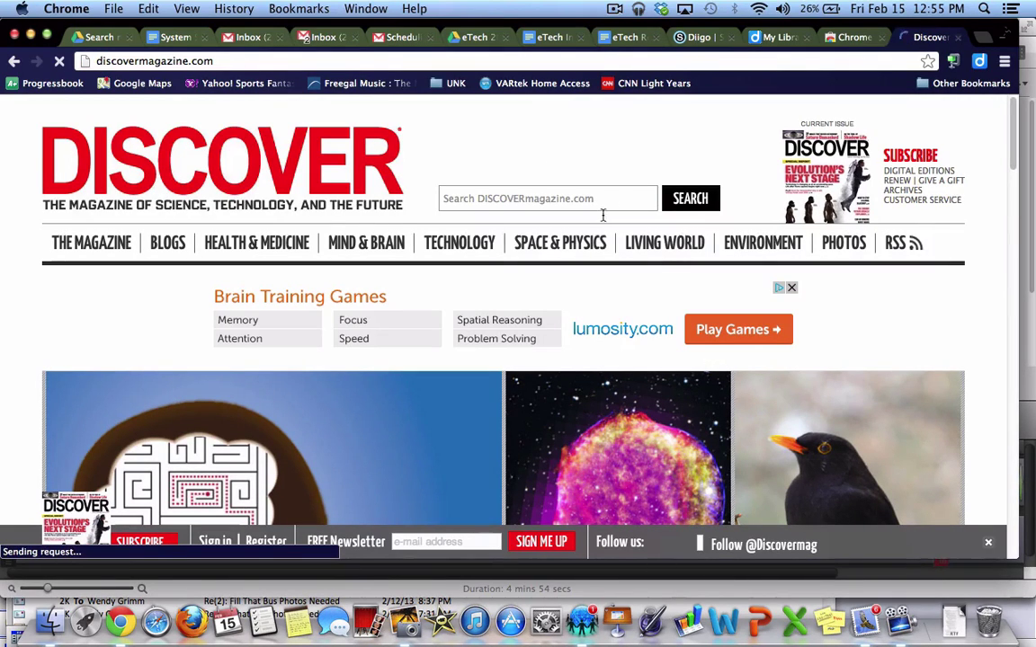
Open 'New Details About Russian Meteor' under Space & Physics and skim the article
mouse_move(574, 254)
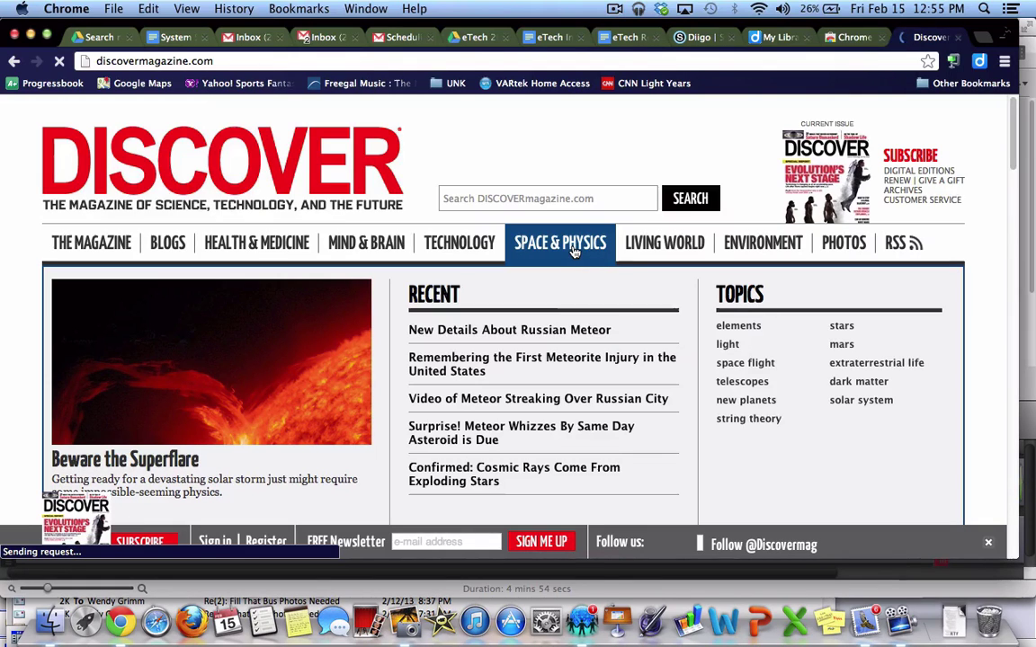
left_click(532, 333)
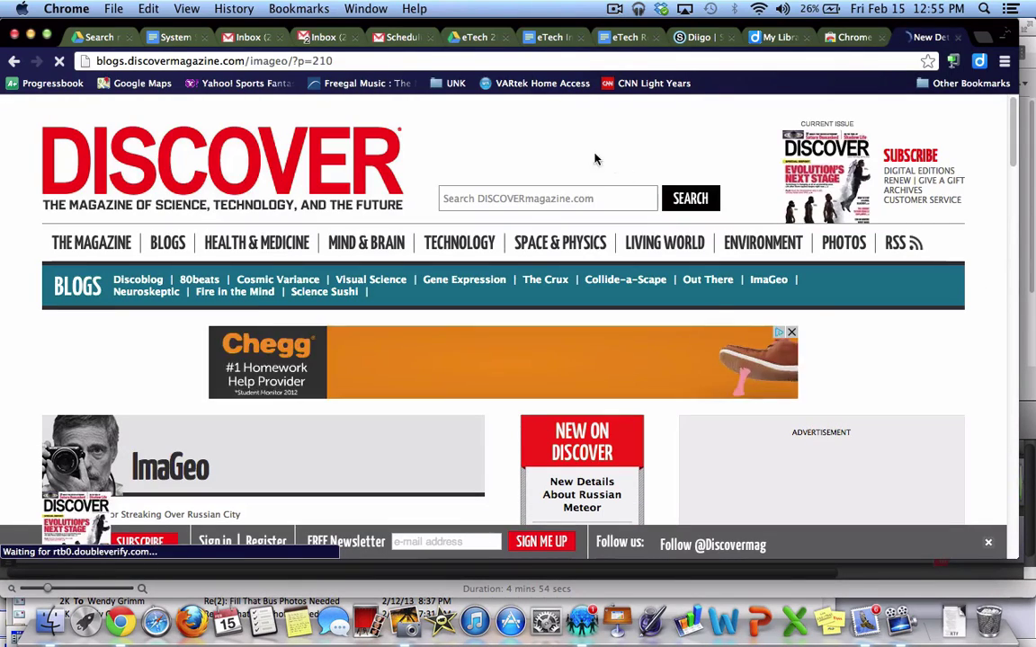
scroll(524, 235, "down", 5)
scroll(524, 237, "down", 6)
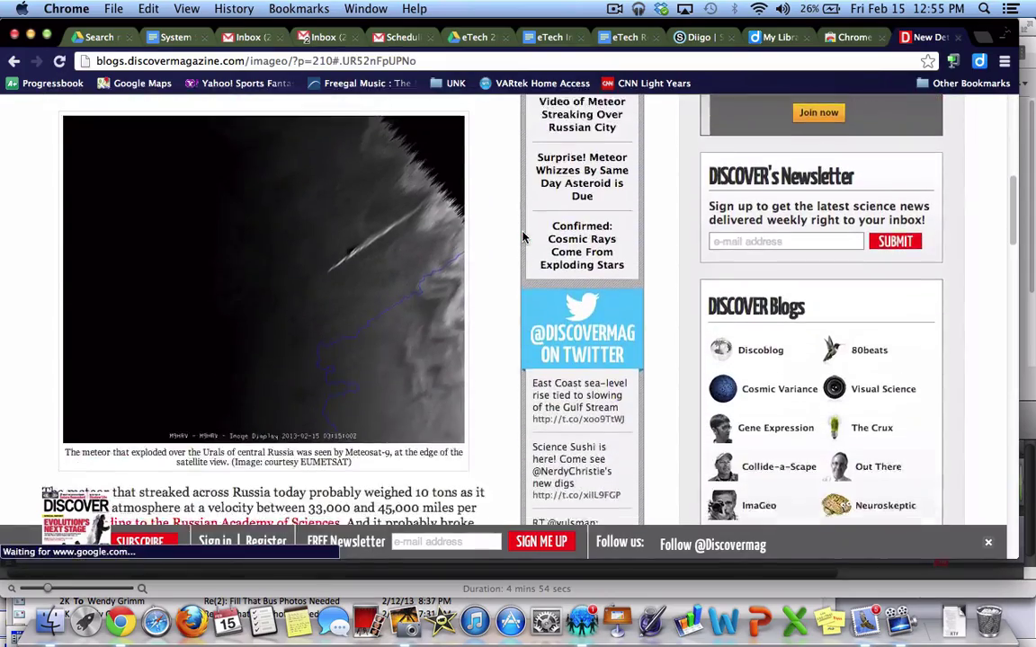
scroll(524, 237, "up", 5)
scroll(524, 237, "up", 3)
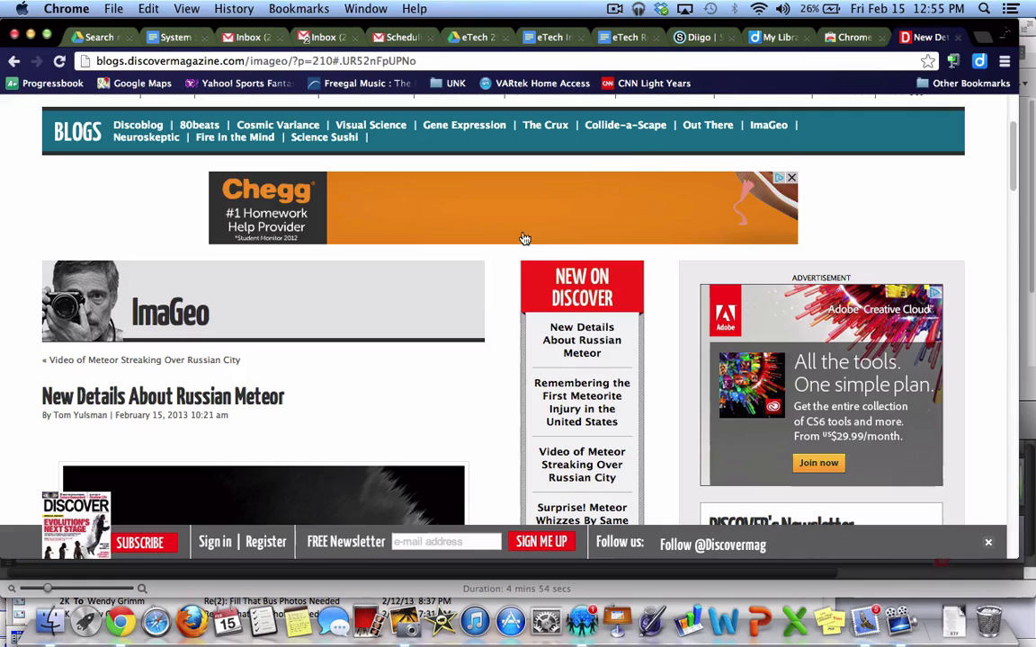
Turn on Diigo Annotate and highlight the article's first paragraph in yellow
left_click(979, 61)
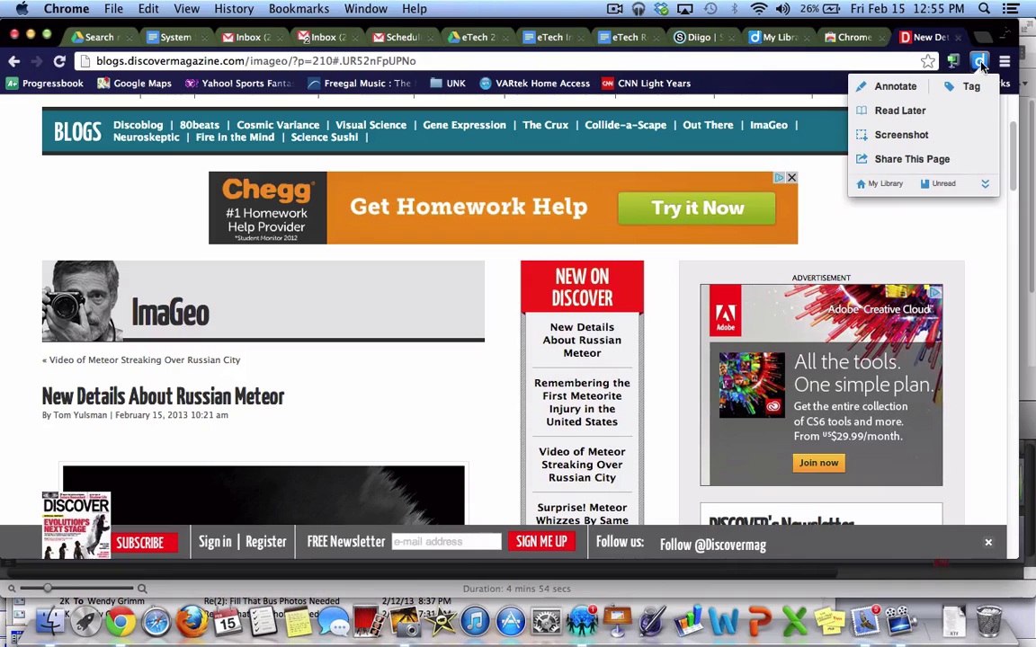
left_click(901, 87)
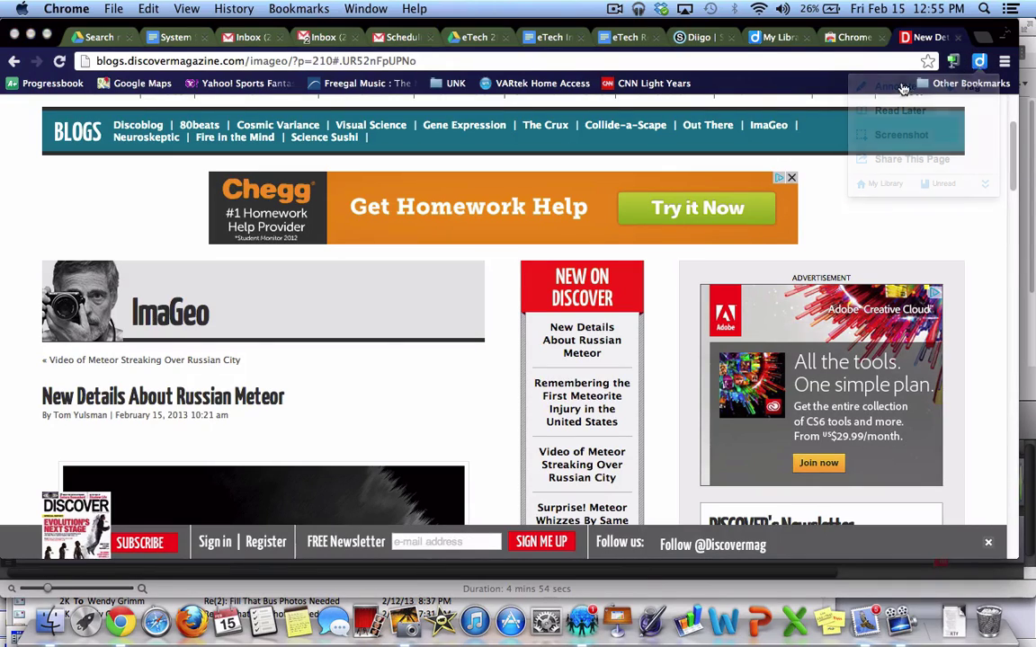
scroll(843, 229, "down", 15)
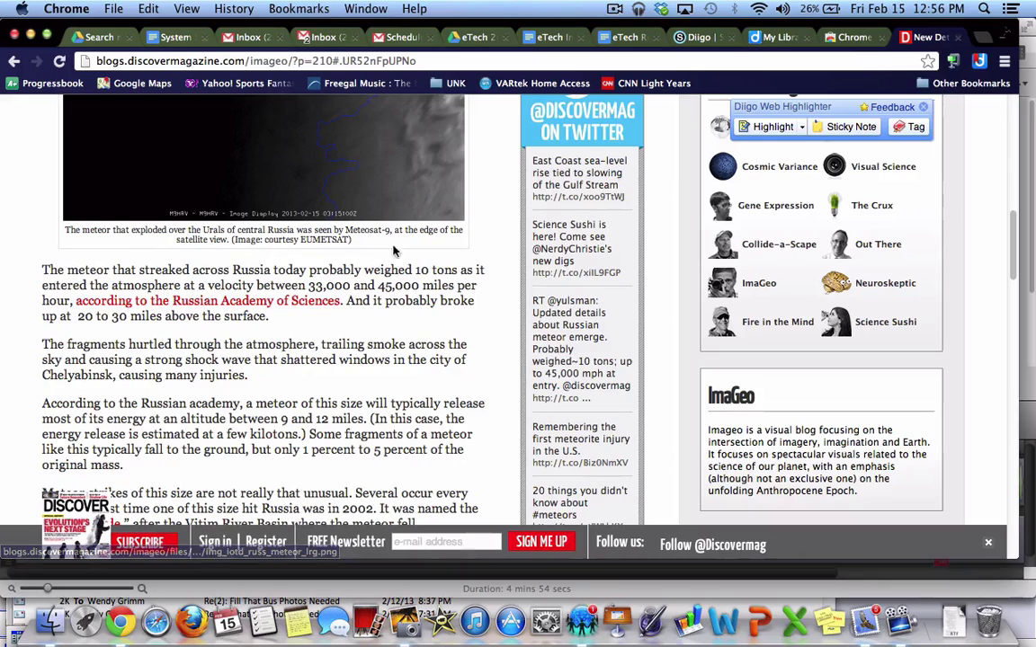
left_click(762, 131)
left_click_drag(42, 269, 269, 315)
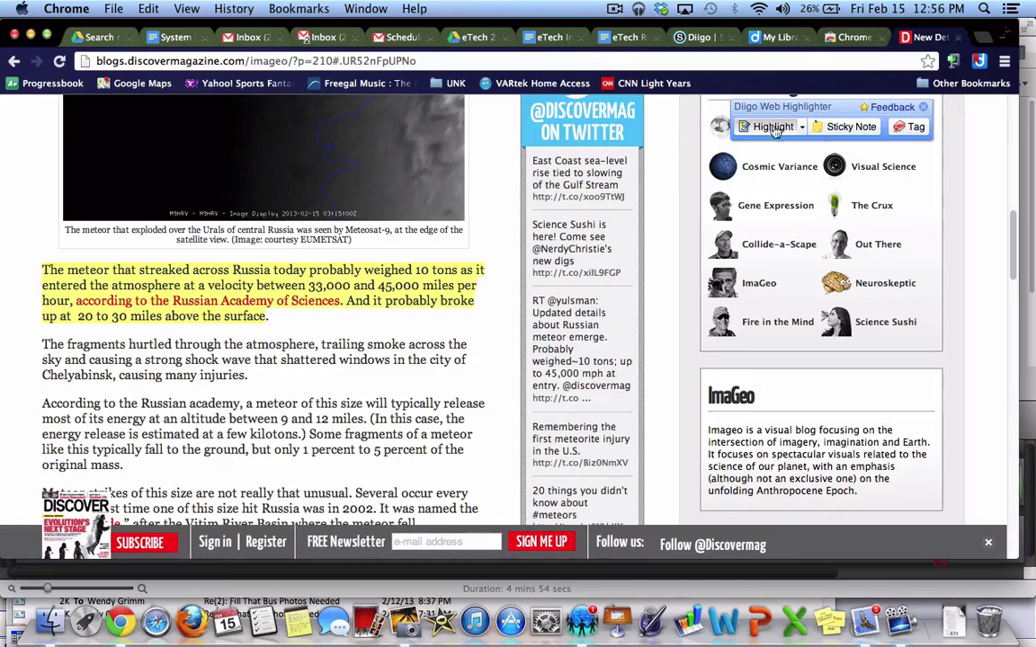
Highlight the energy release and fragment mass passage in green, then start a sticky note
left_click(802, 129)
left_click(784, 179)
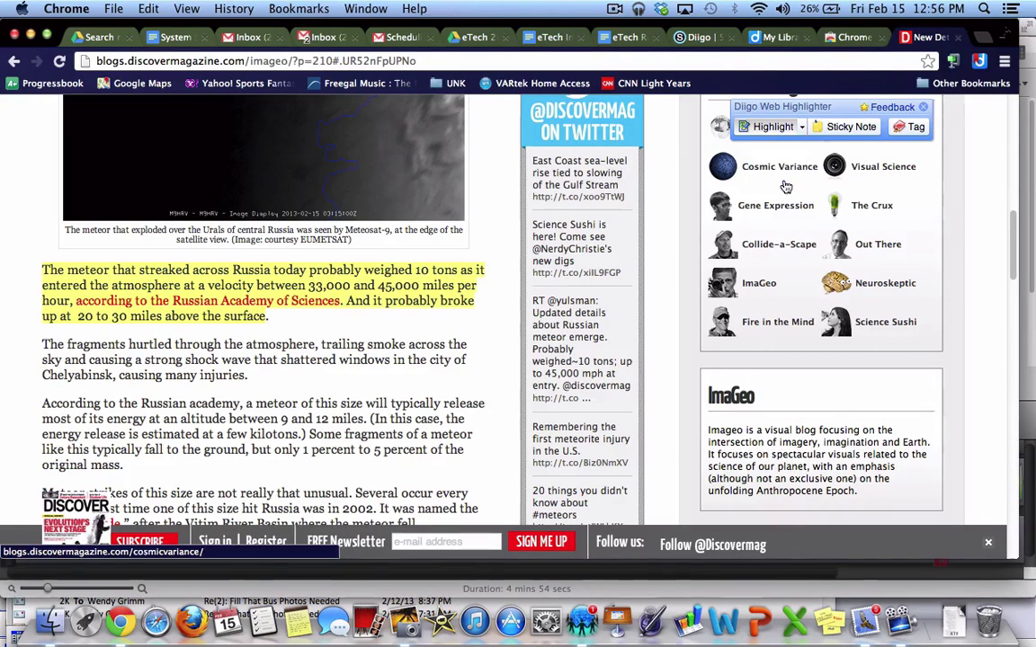
left_click_drag(121, 421, 126, 464)
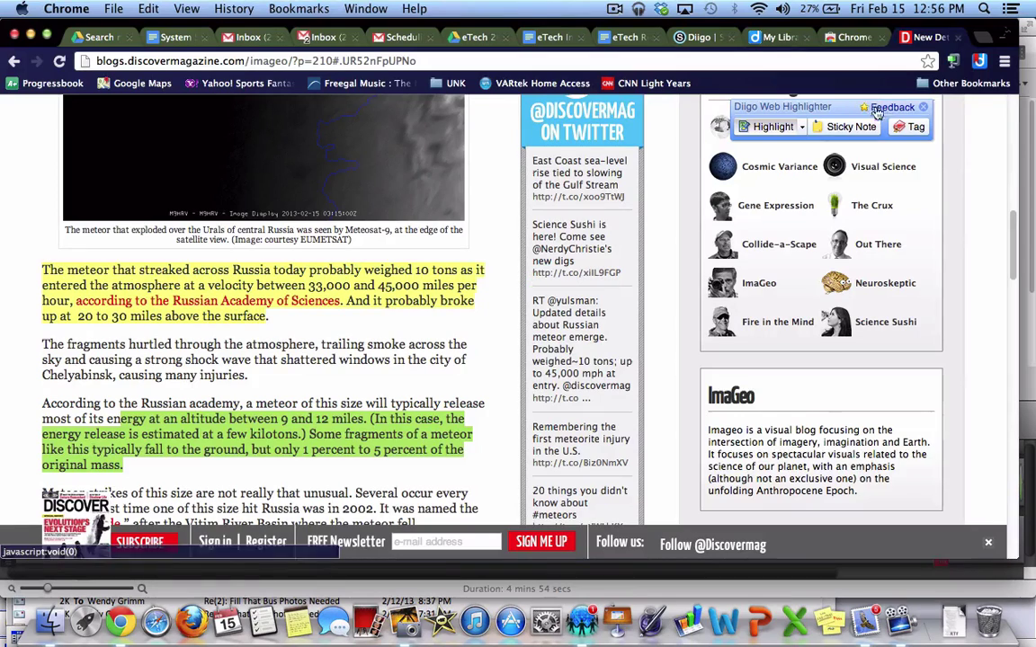
left_click(845, 126)
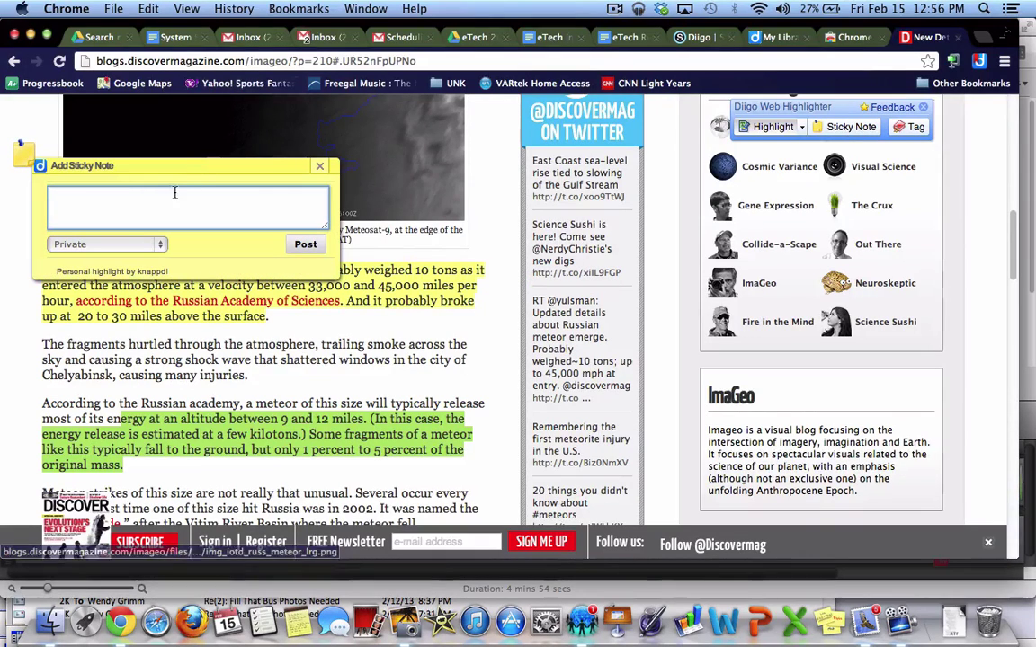
Post the private sticky note 'Read this later...' and bring up the Save Bookmark form
type("Read this later...")
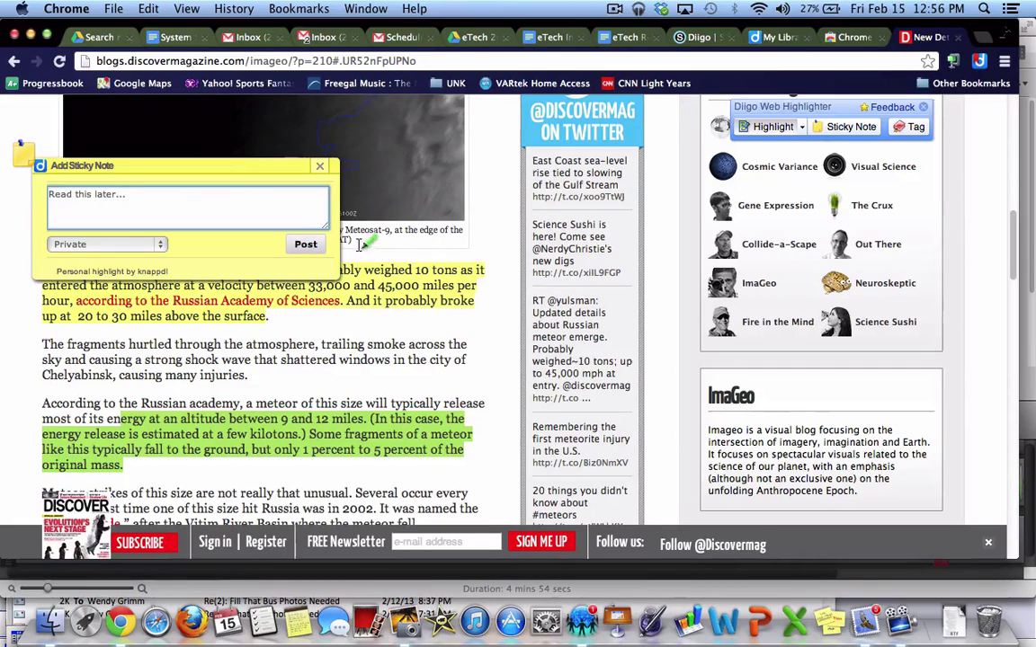
left_click(306, 244)
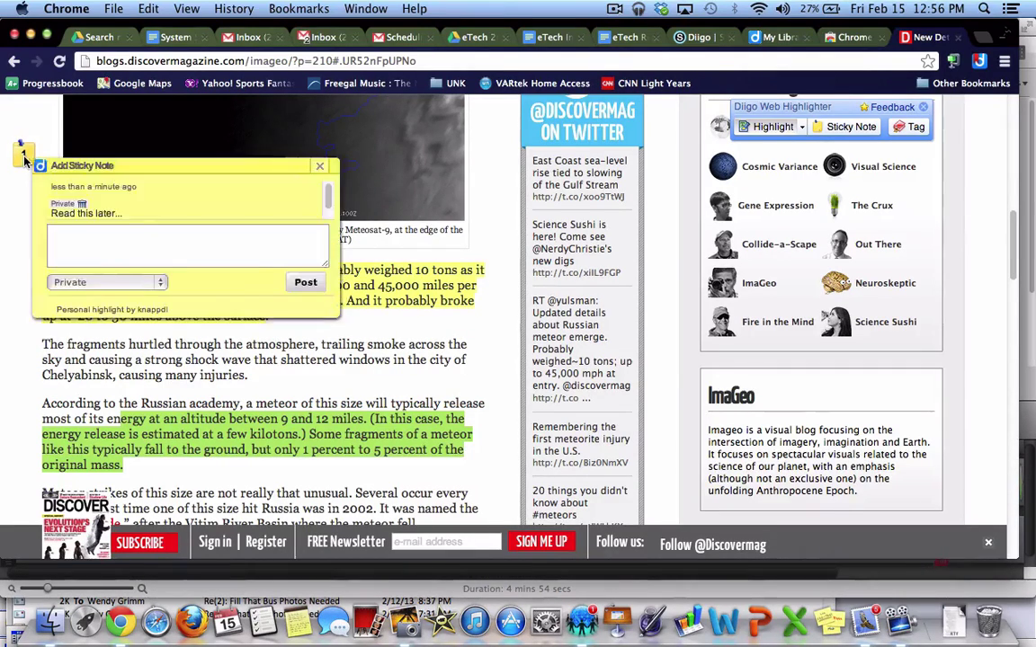
mouse_move(26, 160)
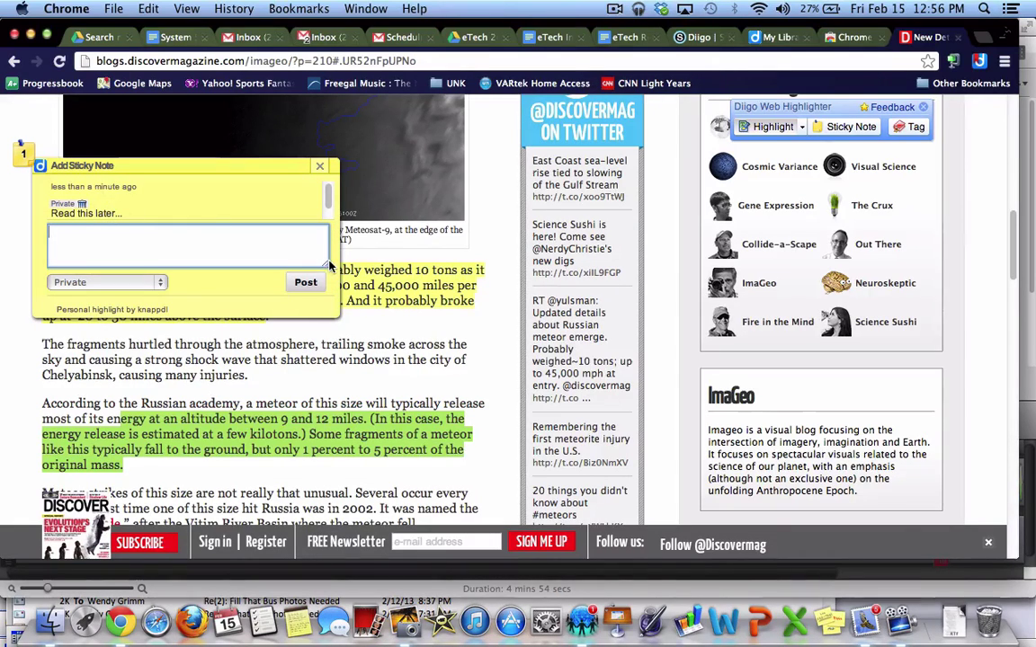
left_click(319, 165)
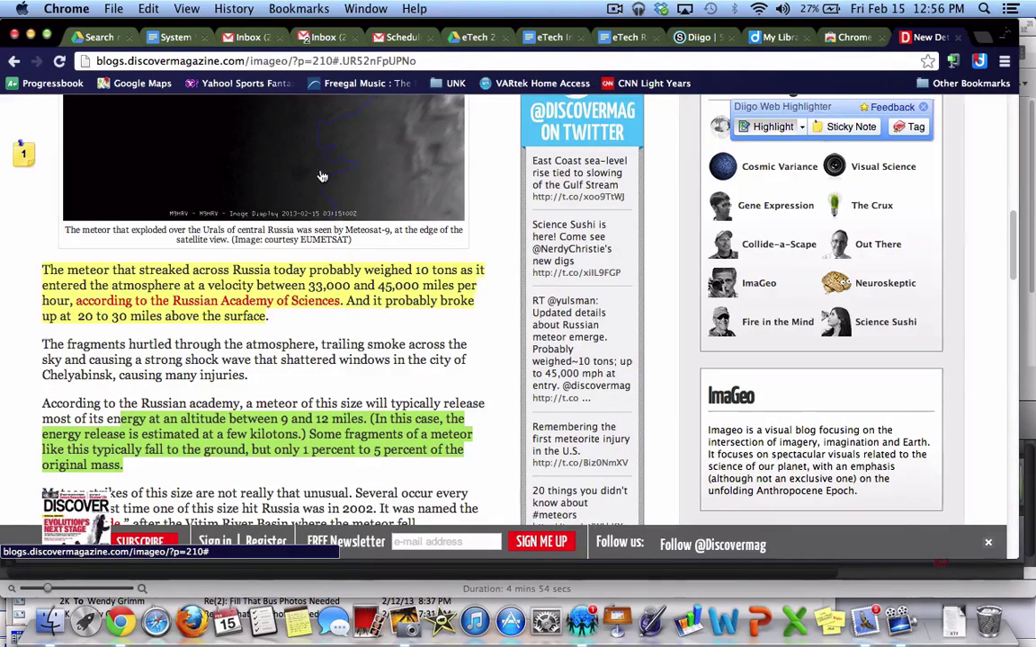
left_click(910, 127)
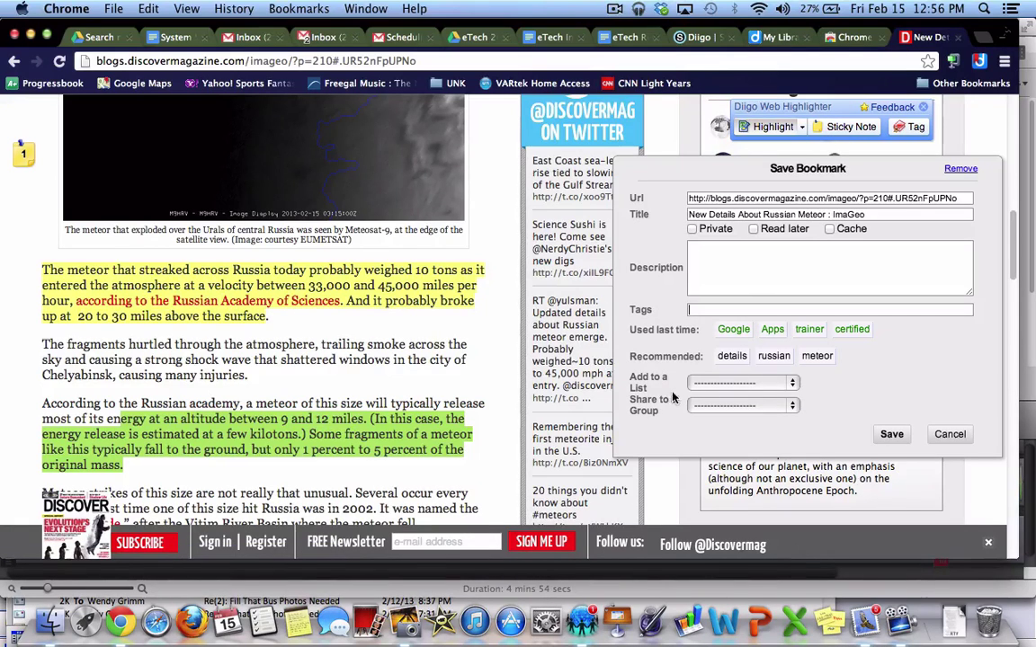
Choose Create a List… from the Save Bookmark dialog's Add to a List dropdown
left_click(789, 385)
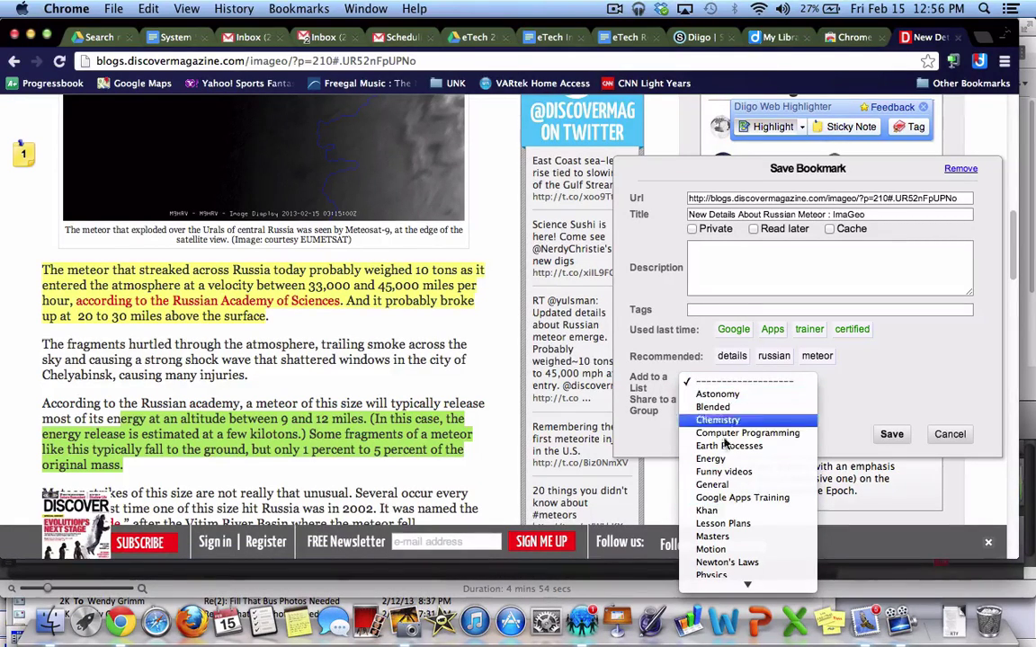
mouse_move(748, 586)
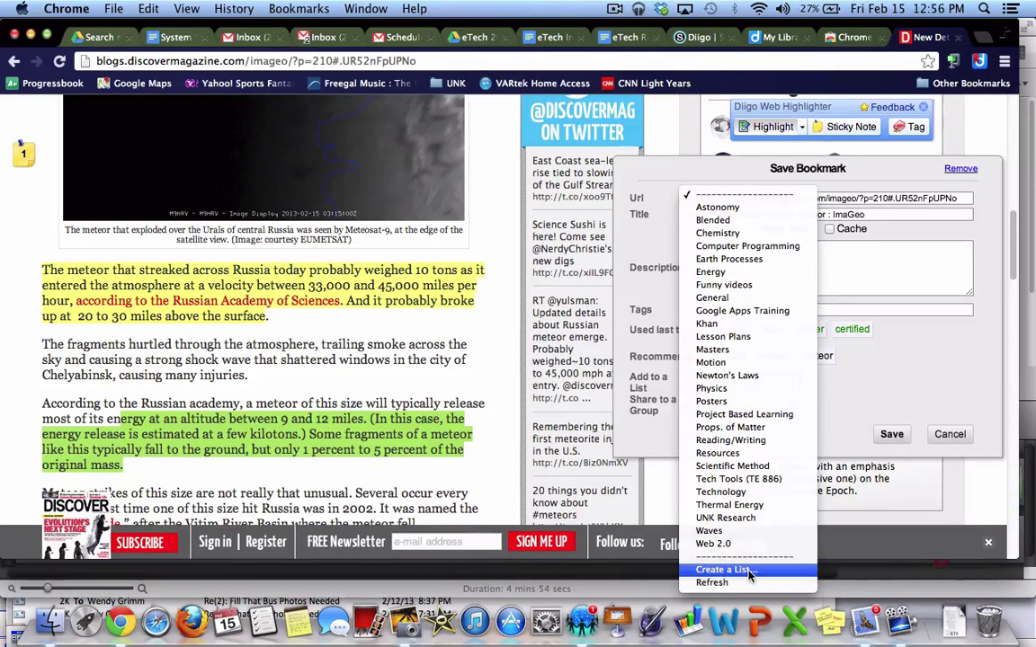
left_click(749, 574)
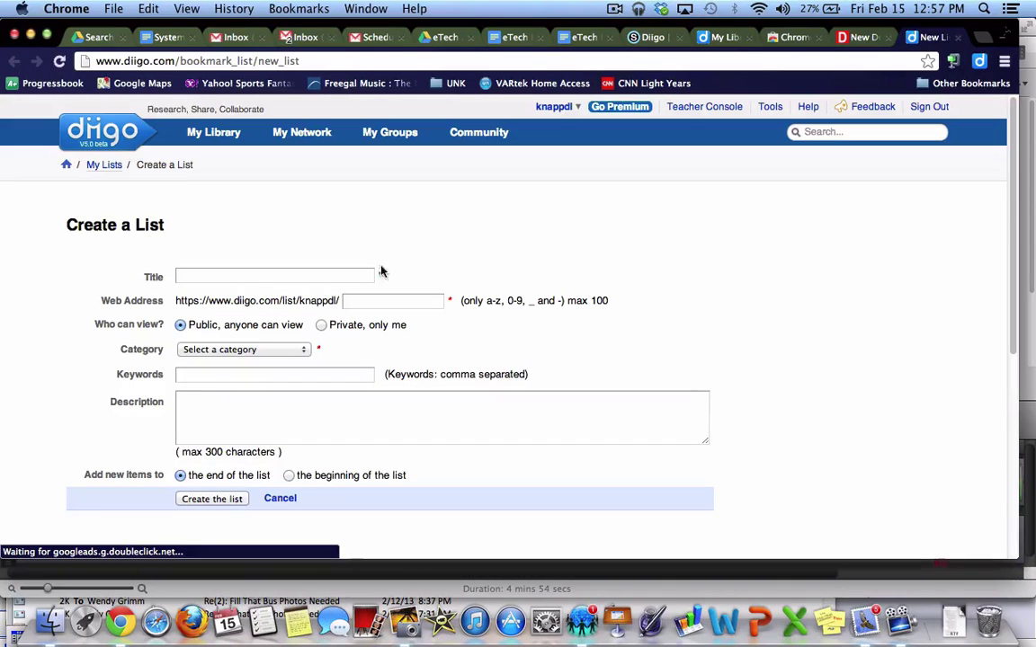
Title the new list Test with category Schools & Education, then go back to the article
left_click(327, 274)
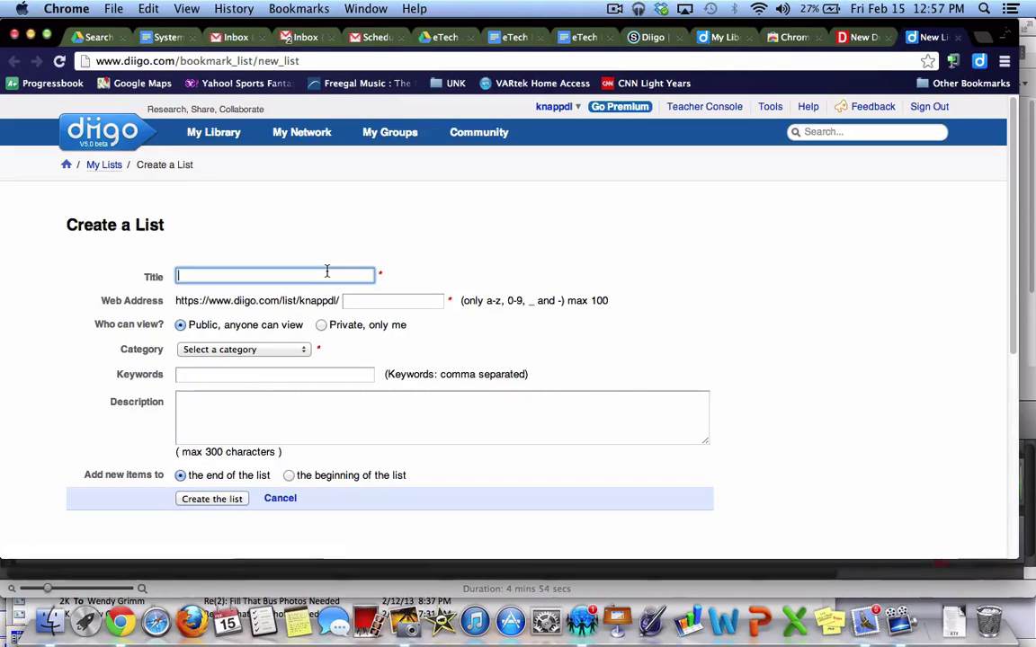
type("Test")
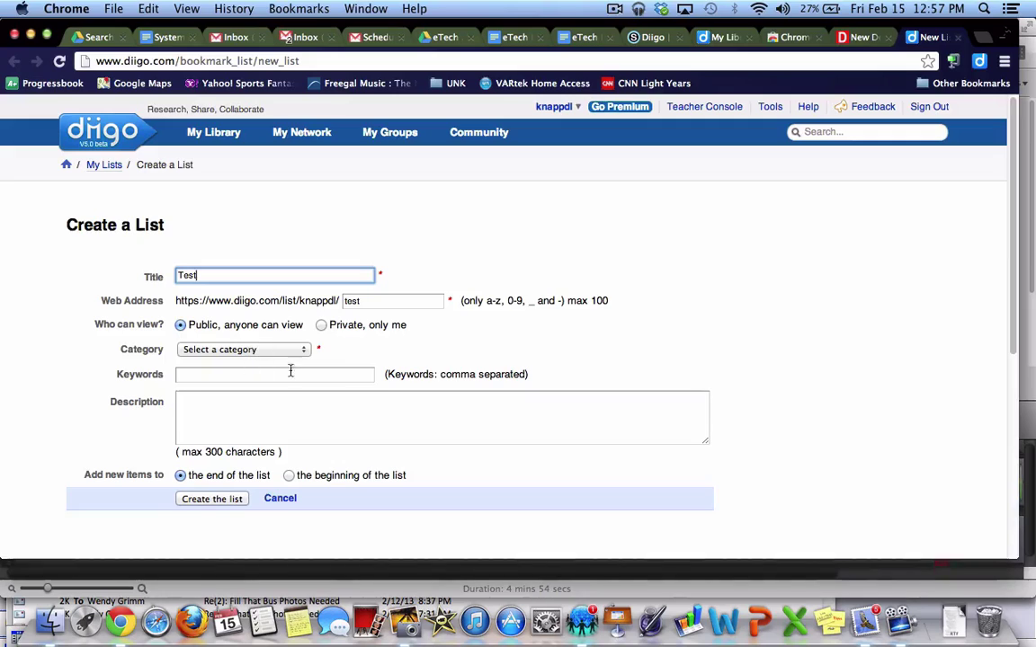
left_click(280, 352)
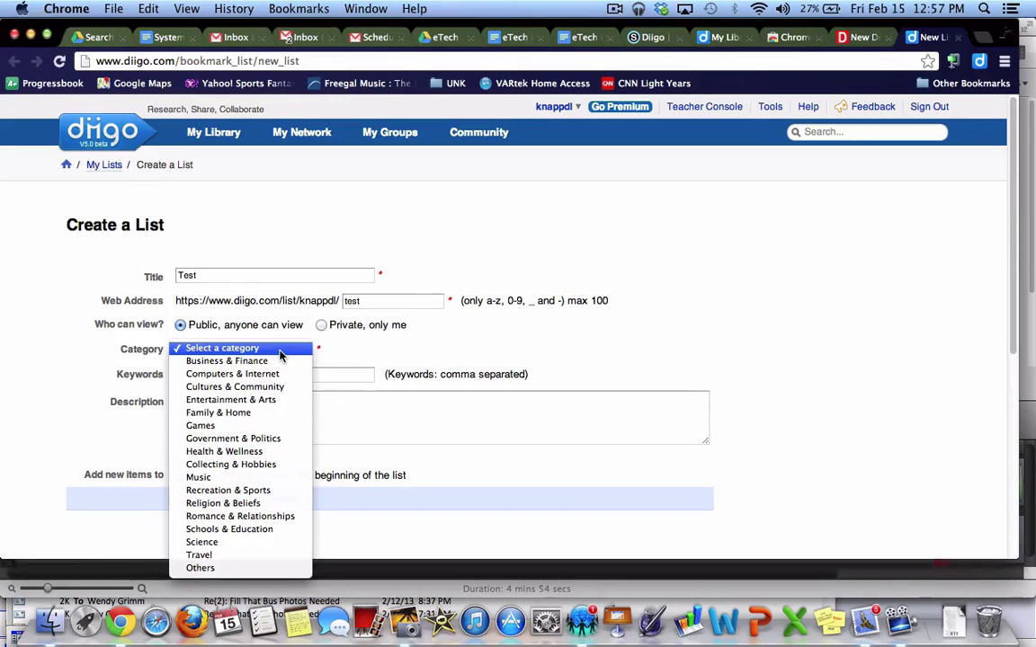
left_click(229, 529)
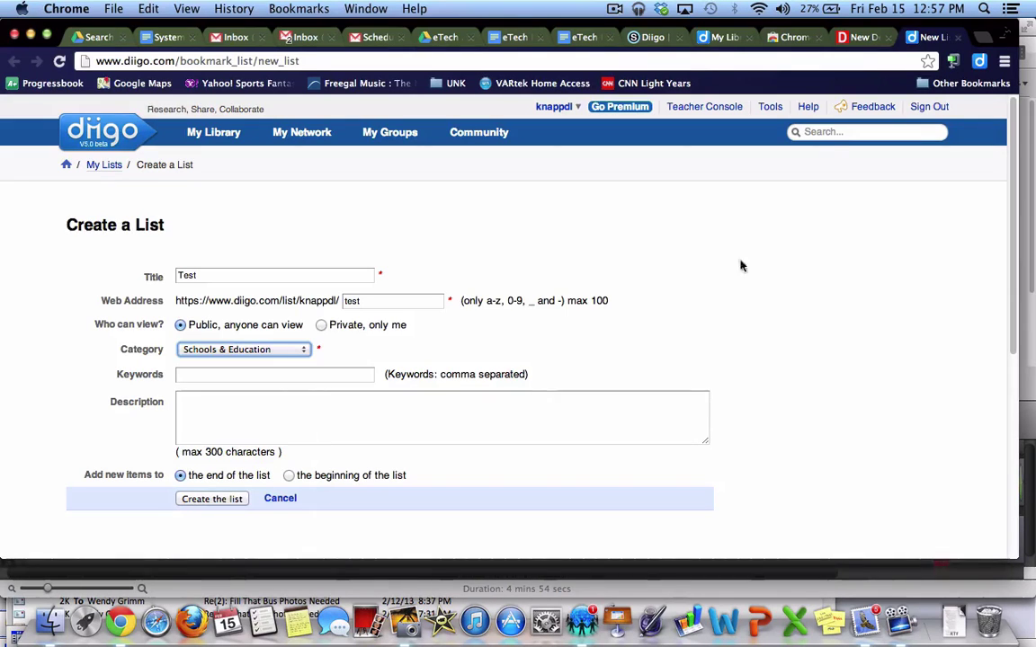
left_click(861, 37)
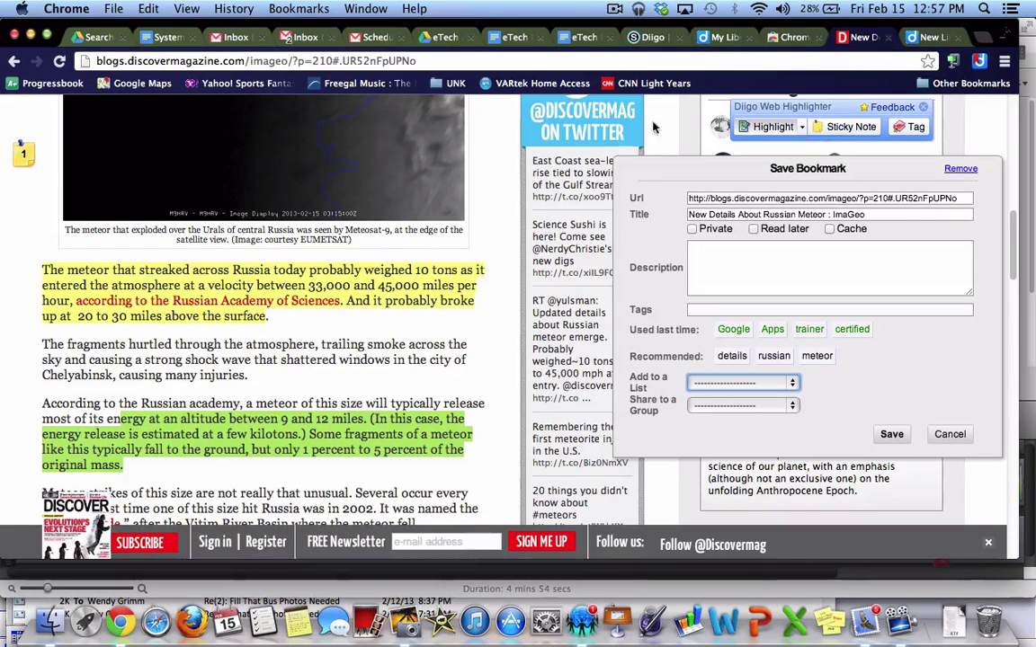
Save the meteor article bookmark into the Astonomy list and switch to My Library
left_click(791, 383)
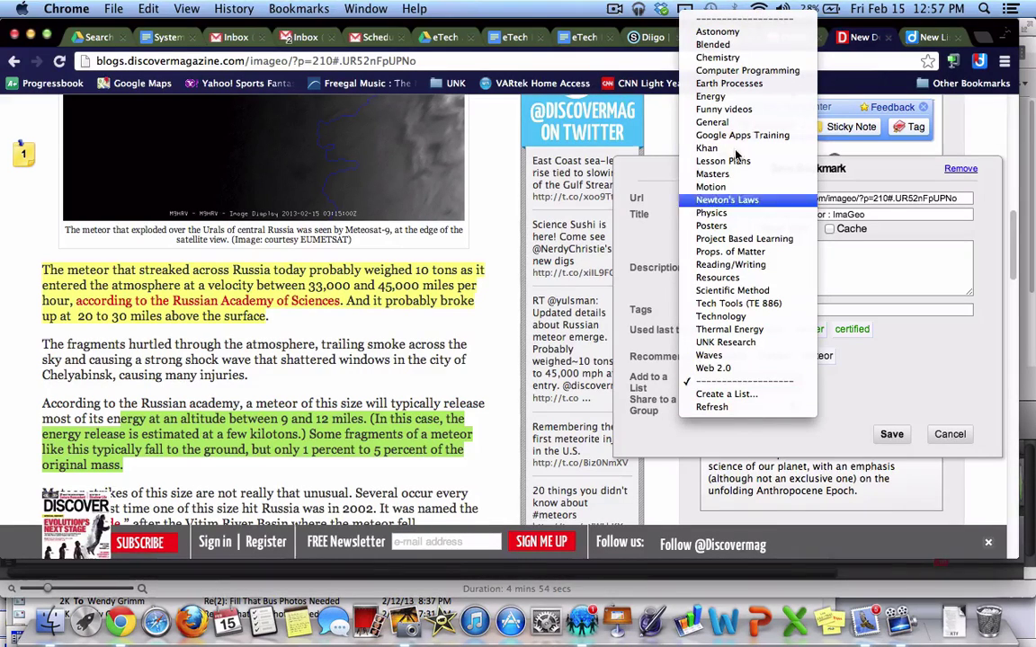
left_click(892, 396)
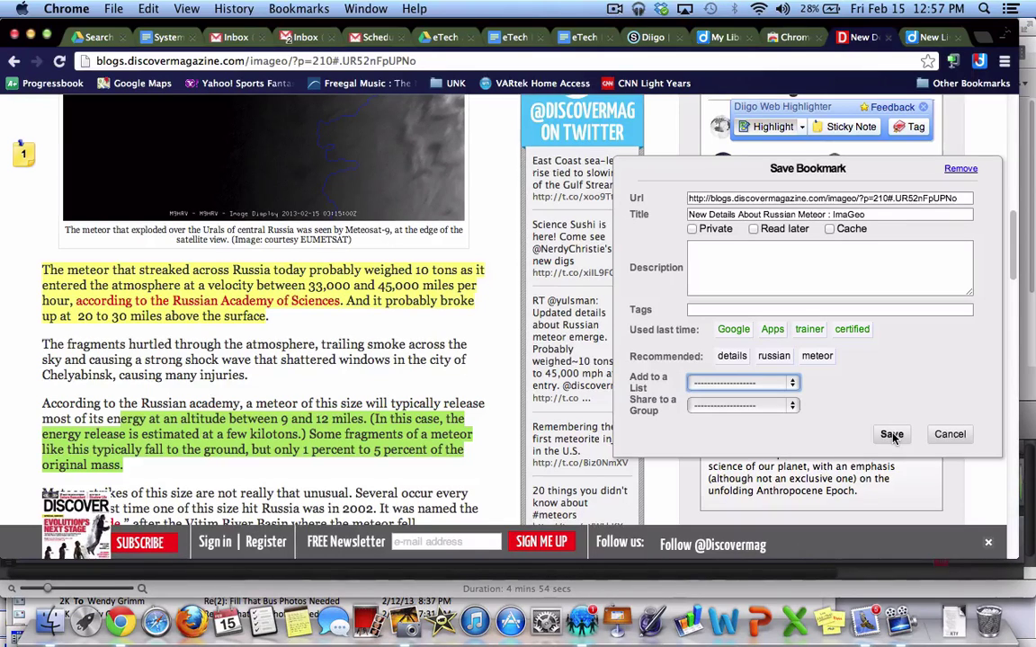
left_click(790, 383)
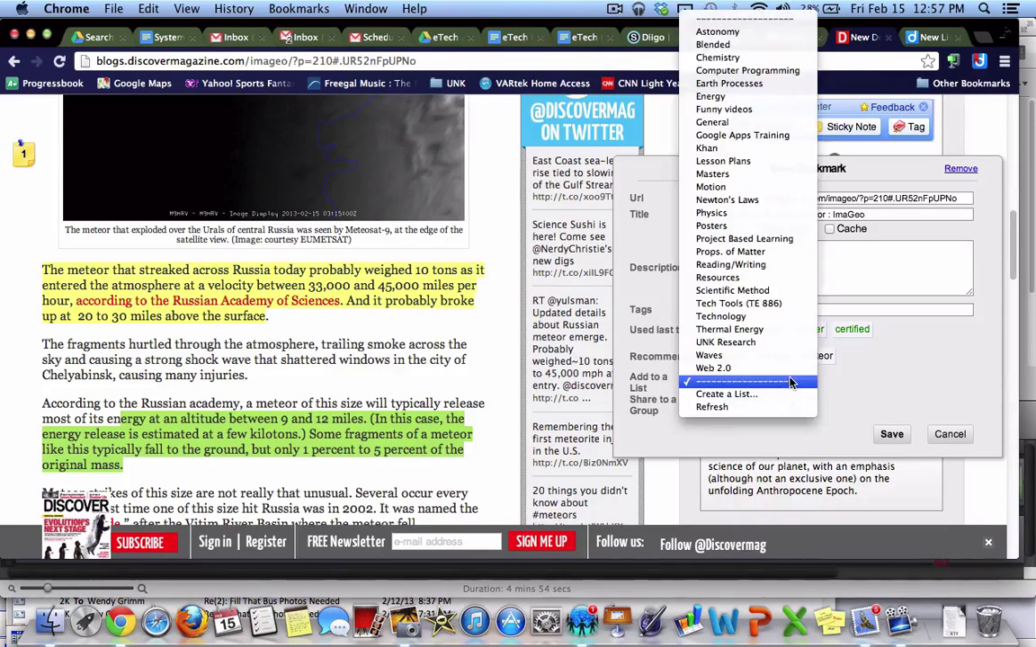
left_click(717, 31)
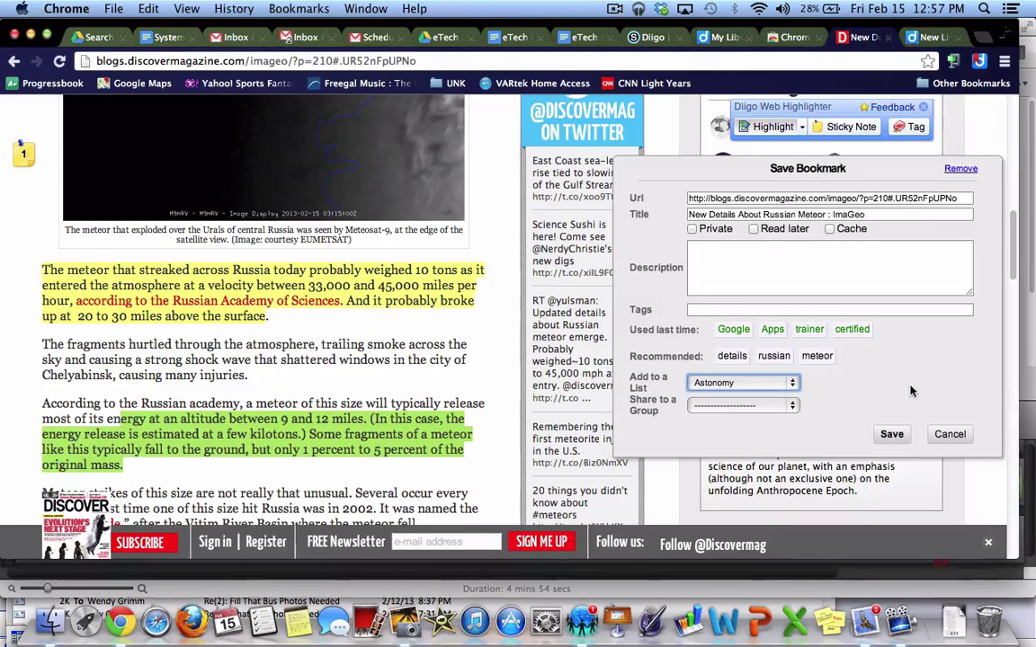
left_click(892, 436)
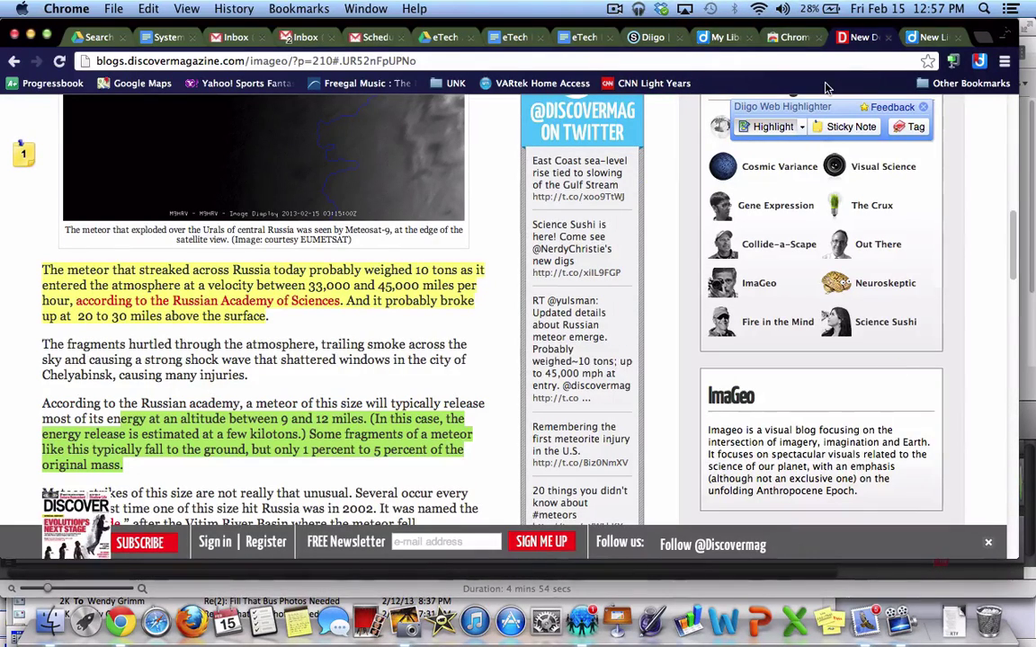
left_click(724, 38)
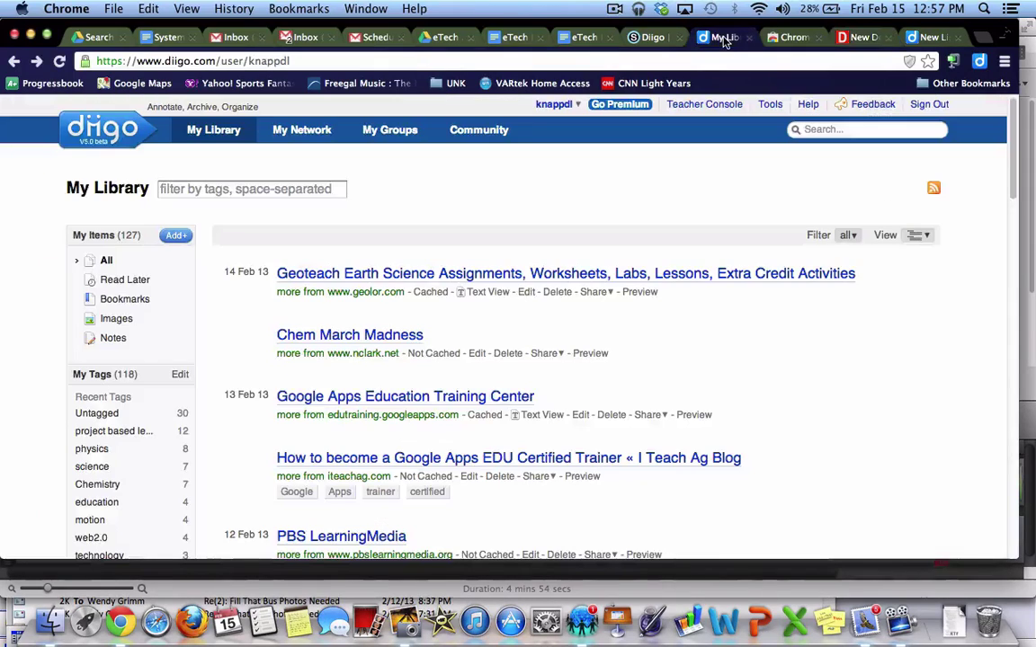
Open the Astonomy list from My Lists and locate the Russian meteor bookmark
scroll(56, 378, "down", 10)
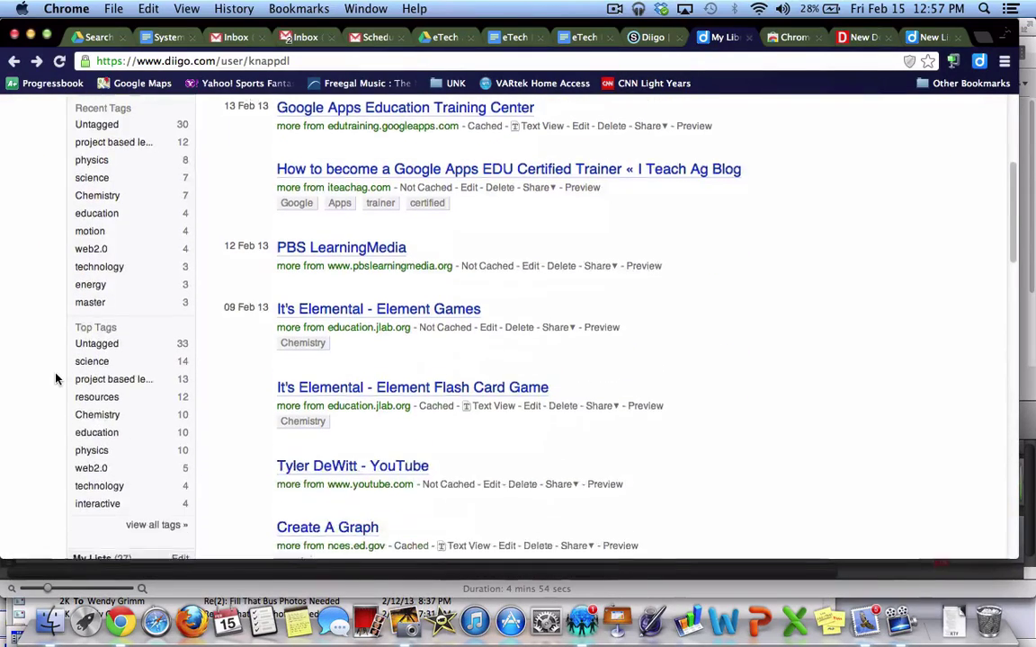
left_click(110, 397)
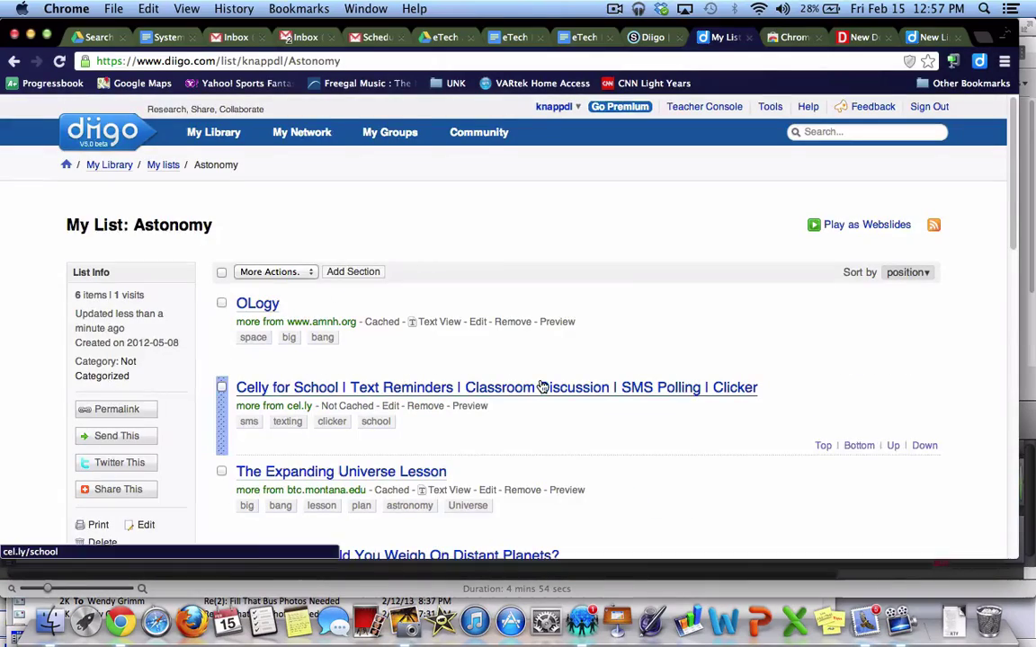
scroll(543, 387, "down", 15)
scroll(540, 385, "up", 4)
scroll(540, 384, "up", 2)
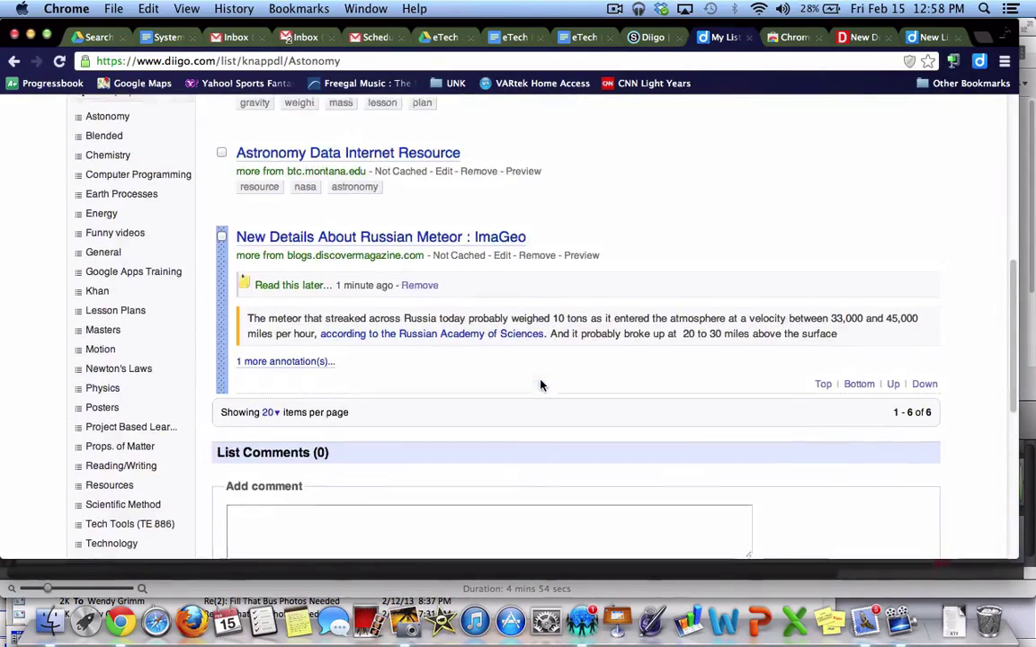
Check the saved meteor article's highlighted passage, then return to the top of the Astonomy list
left_click(438, 248)
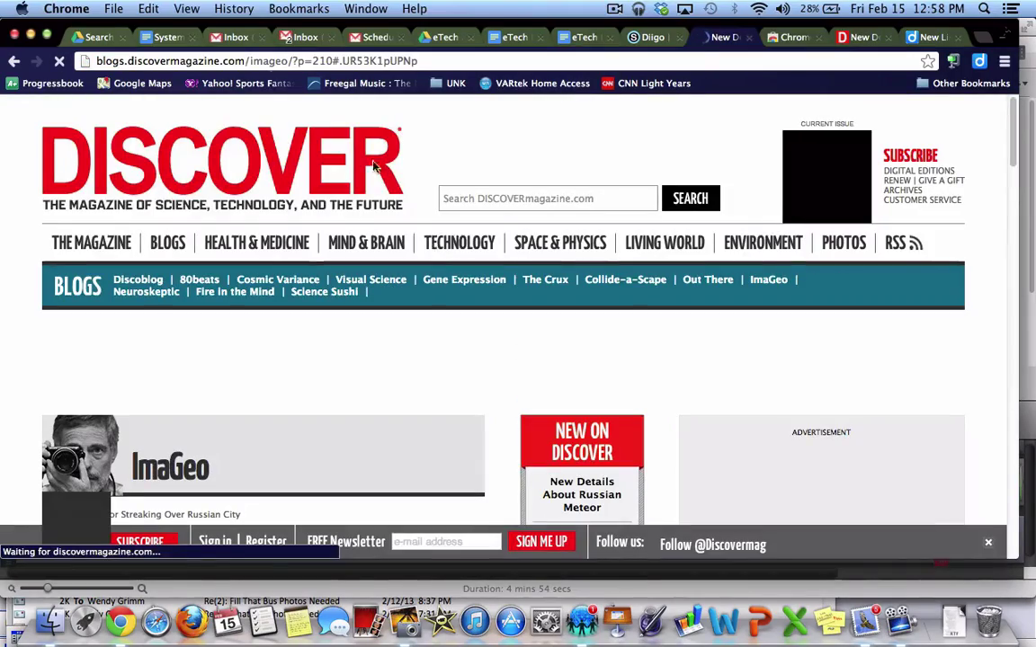
scroll(360, 235, "down", 5)
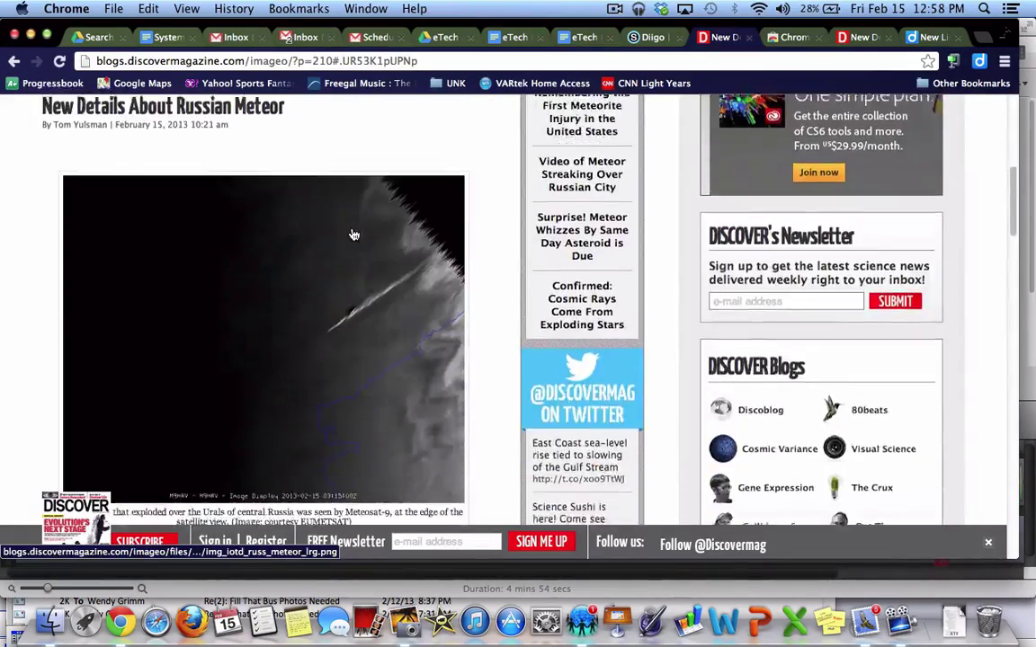
scroll(353, 234, "down", 10)
scroll(353, 235, "up", 10)
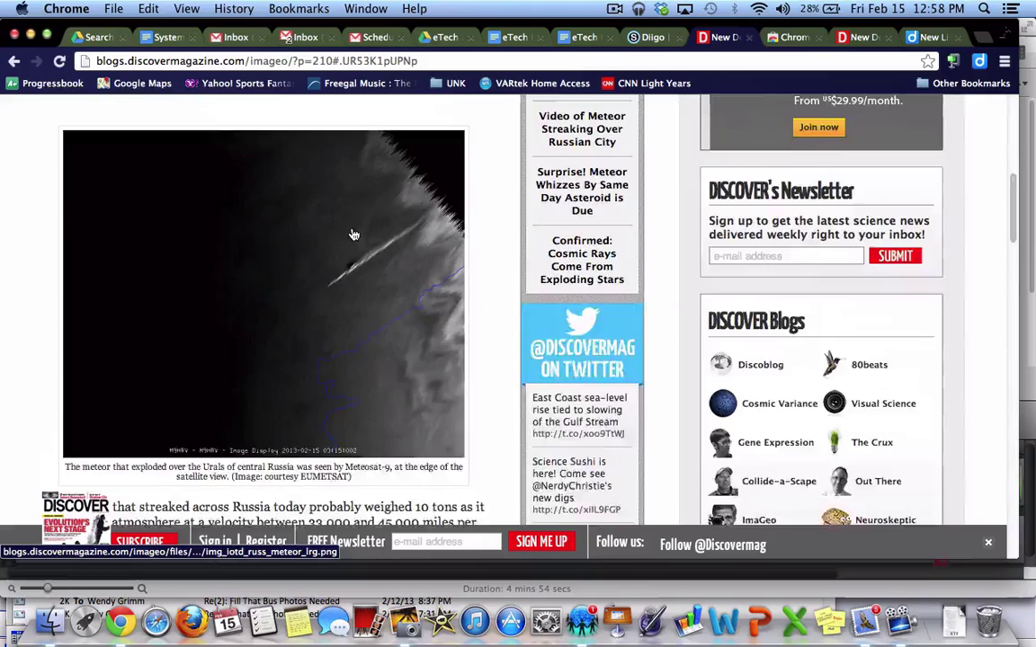
scroll(354, 235, "up", 10)
left_click(14, 61)
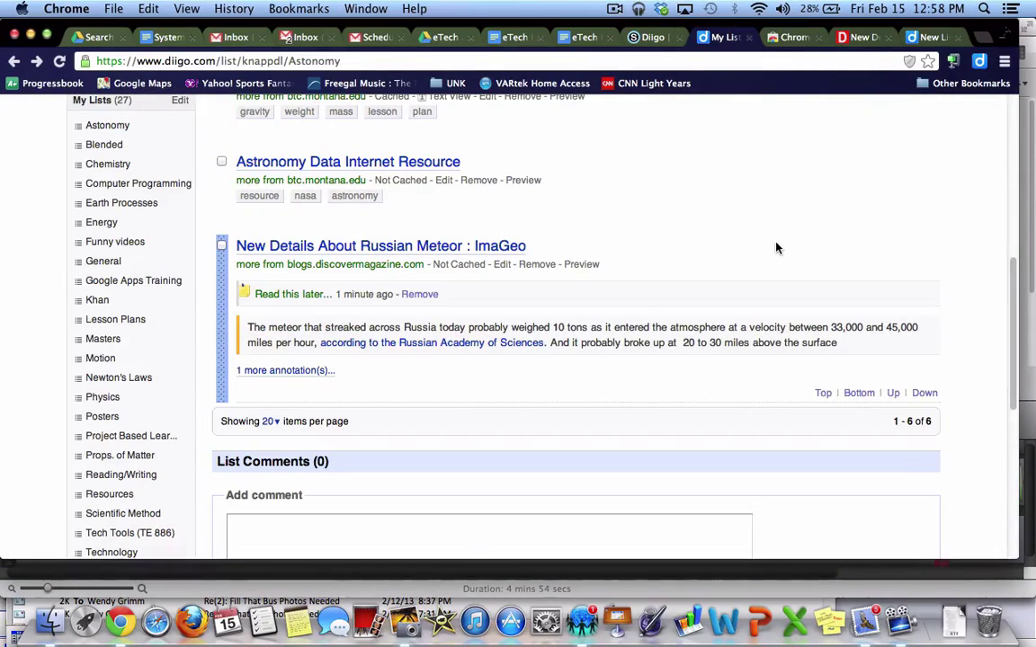
scroll(777, 248, "up", 5)
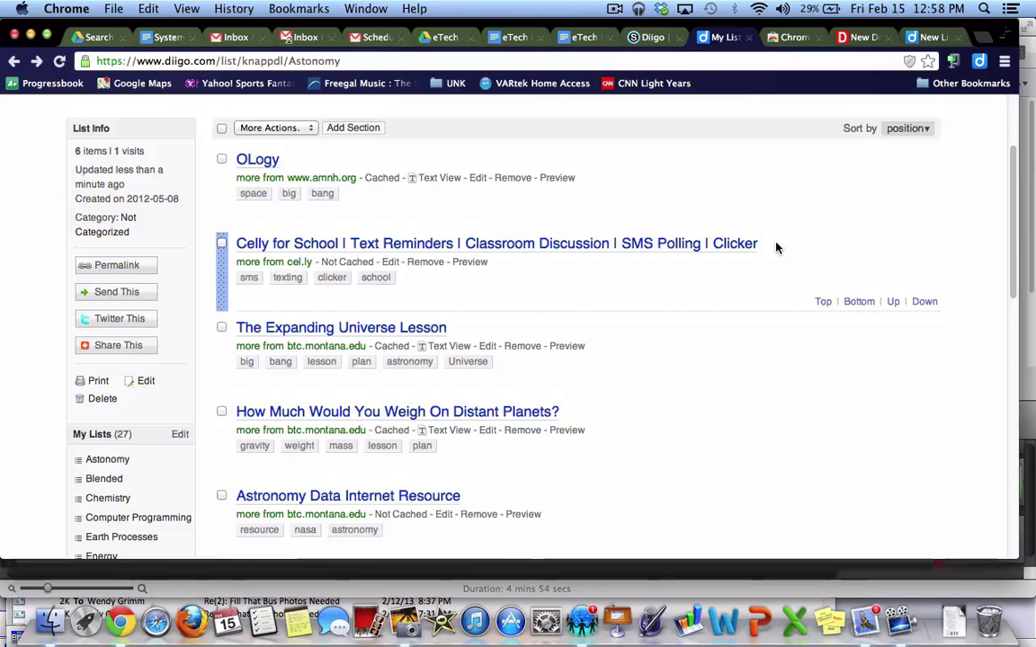
scroll(777, 248, "up", 2)
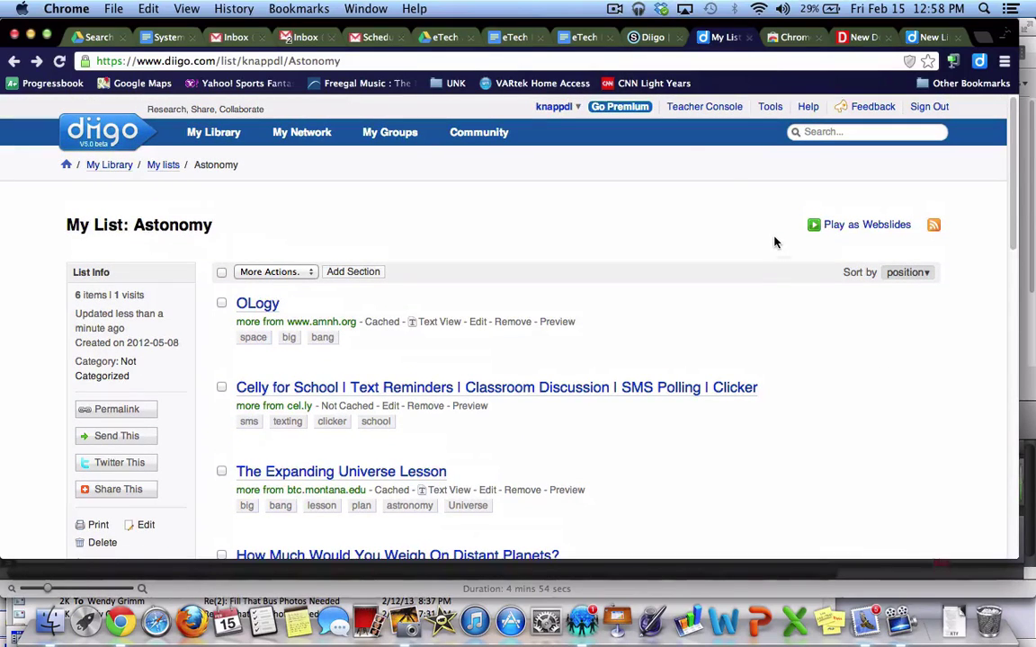